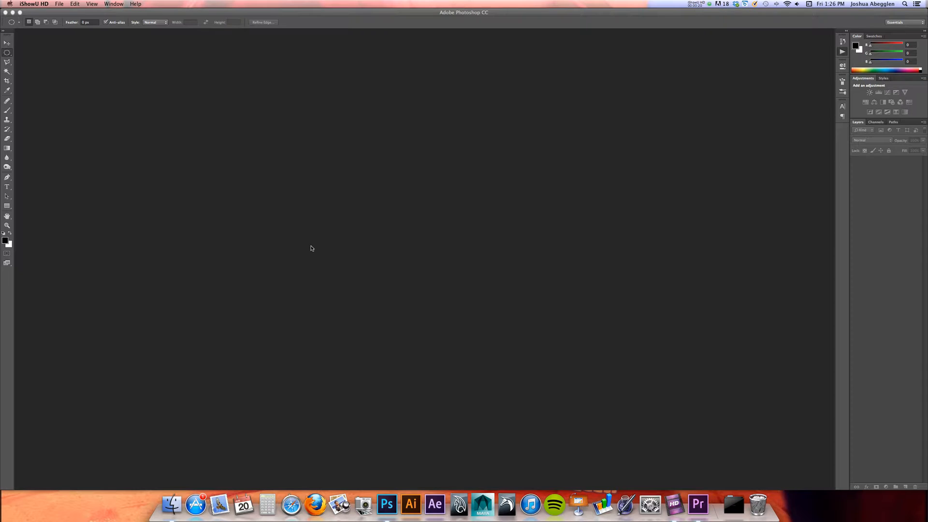
Switch to Finder and preview the scanned drawings in the Demo 2 folder, from A.tiff through C.tiff, checking their orientation
key(super+Tab)
click(480, 263)
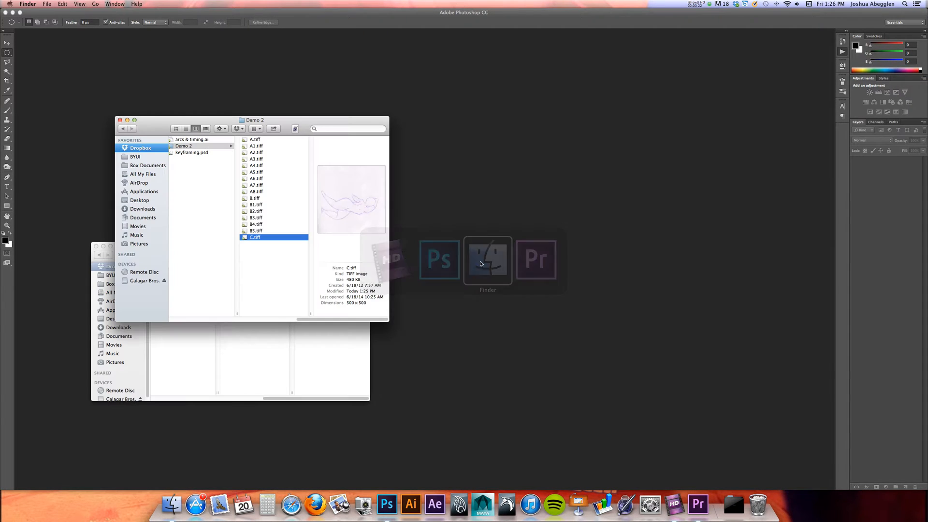
double_click(289, 140)
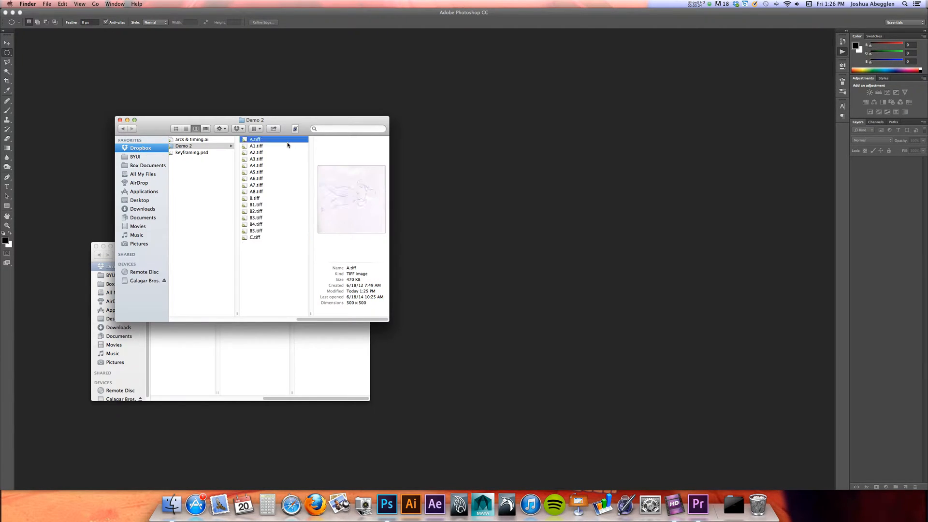
key(super+w)
click(283, 120)
key(space)
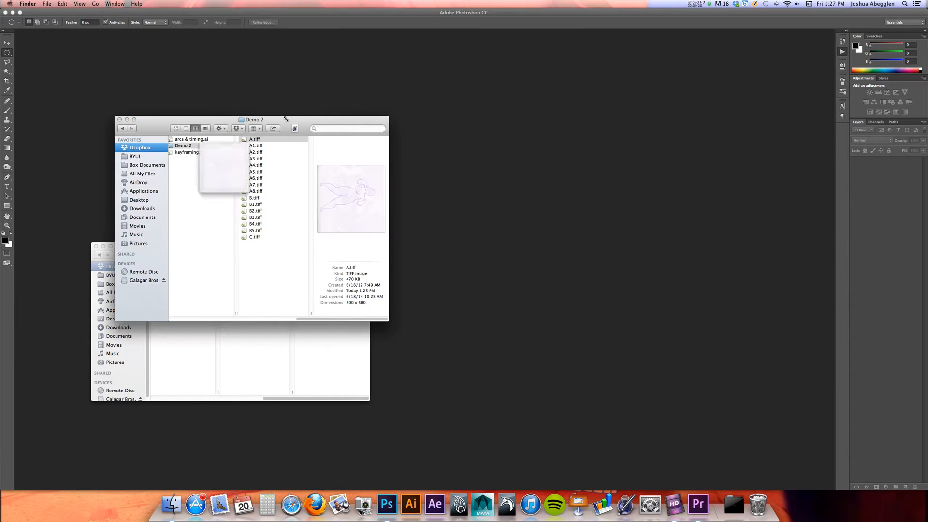
key(Down)
key(Down)
key(Down)
key(Down)
key(Down)
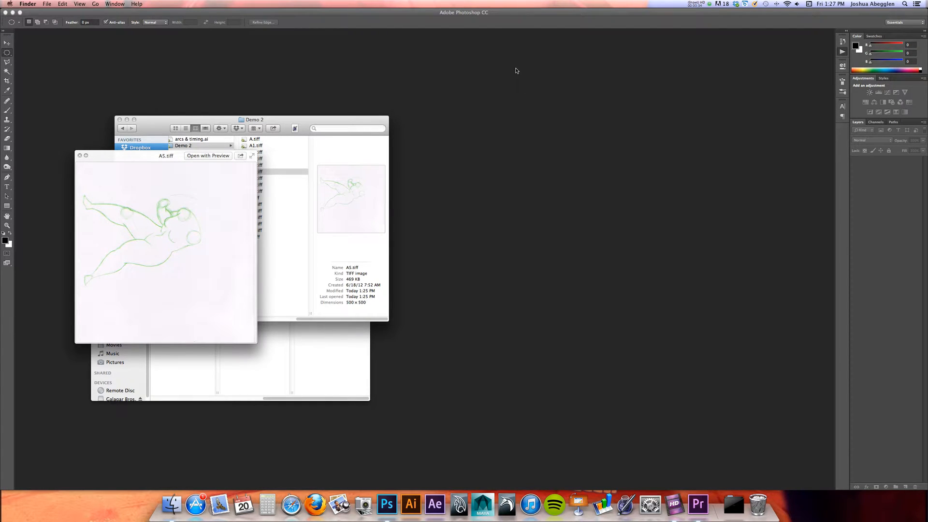
key(Down)
key(Down)
key(Down)
key(Down)
key(Down)
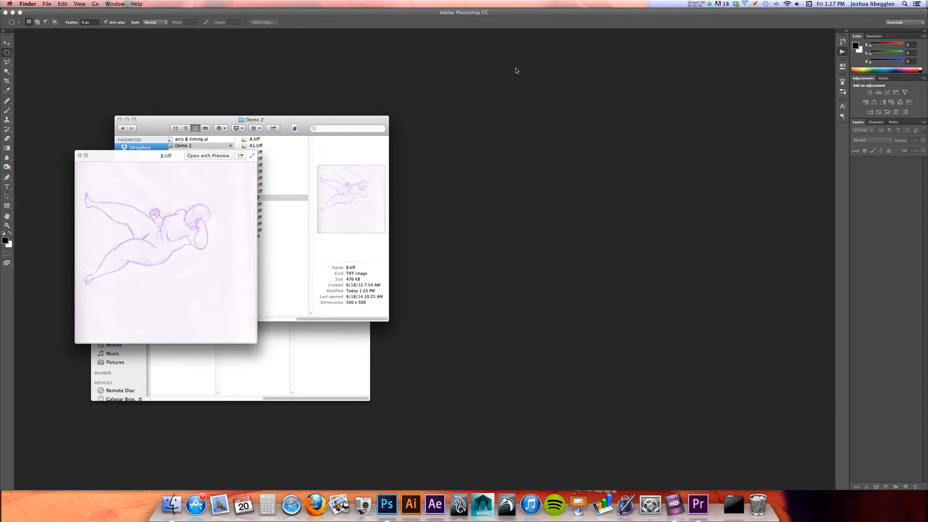
key(Down)
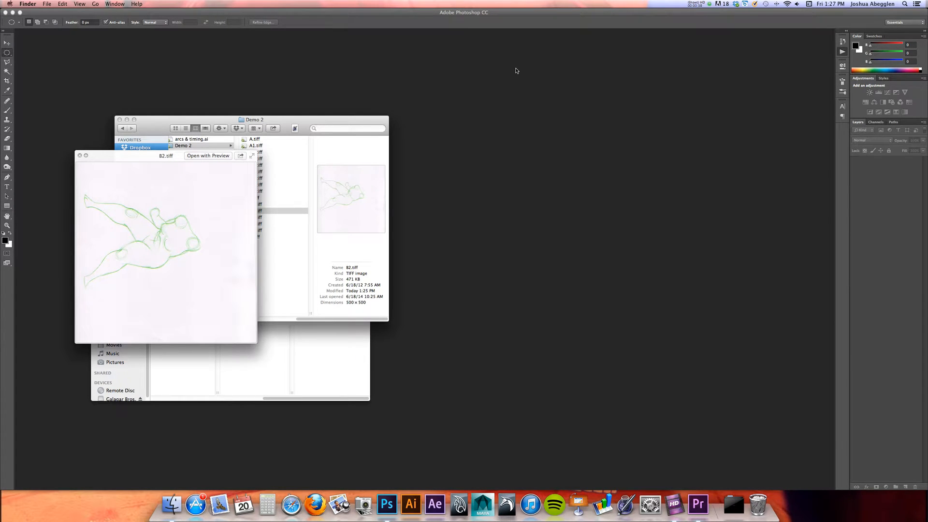
key(Down)
key(Down)
key(Down)
key(Down)
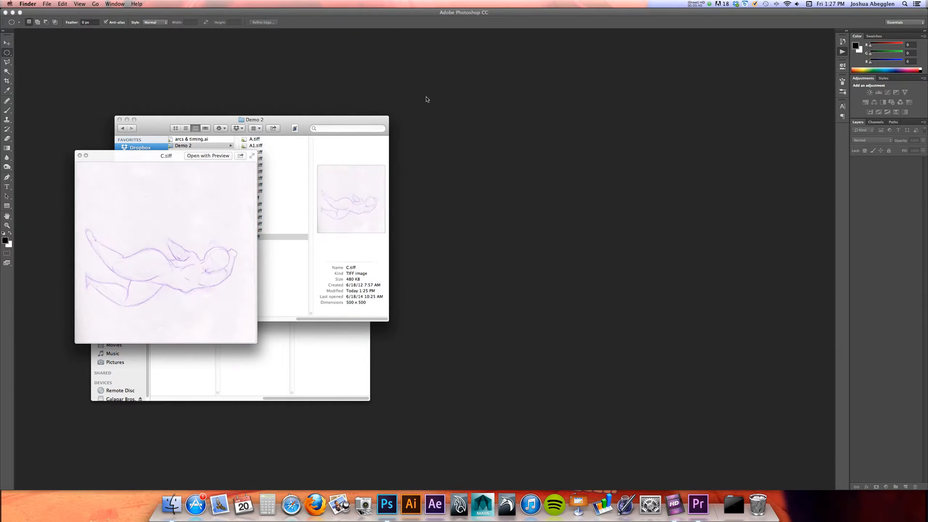
key(Up)
key(Up)
key(Up)
key(Up)
key(Up)
key(Up)
key(Up)
key(Up)
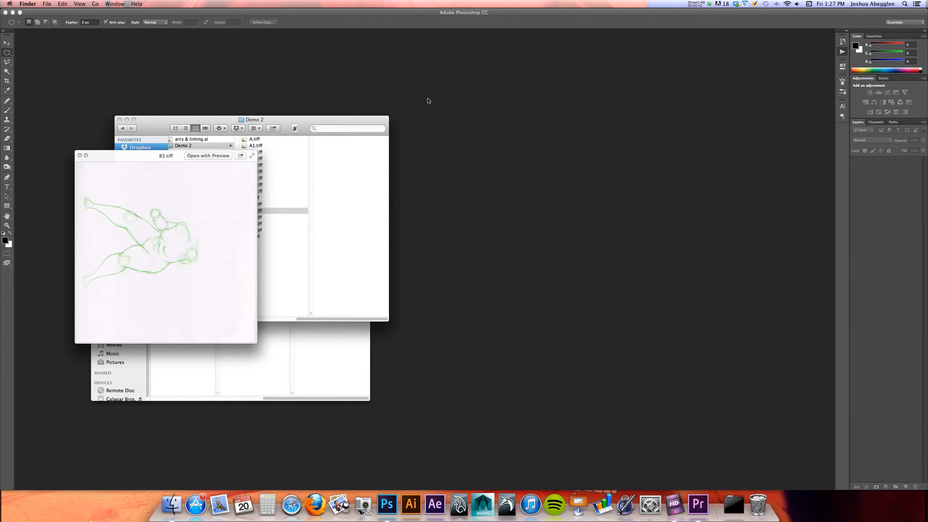
key(Up)
key(Up)
key(Up)
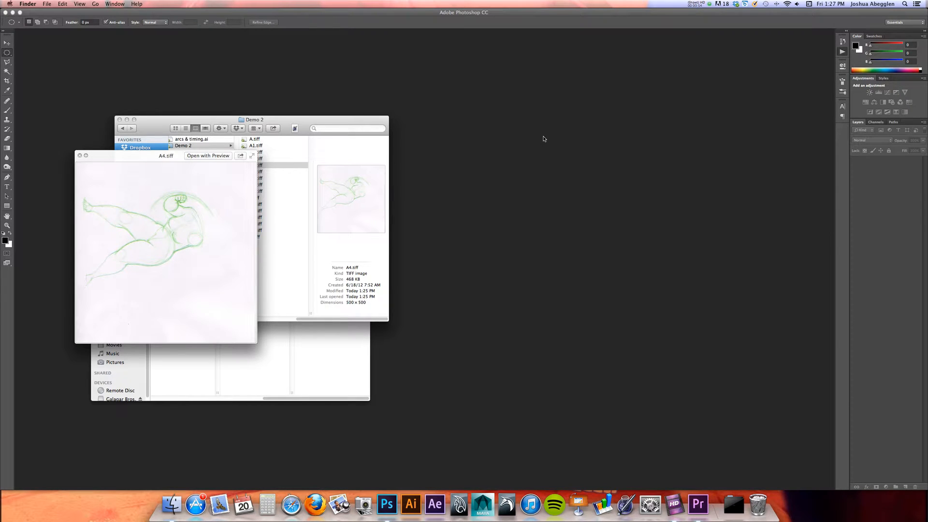
key(space)
Open A.tiff from the Demo 2 folder in Photoshop
click(253, 140)
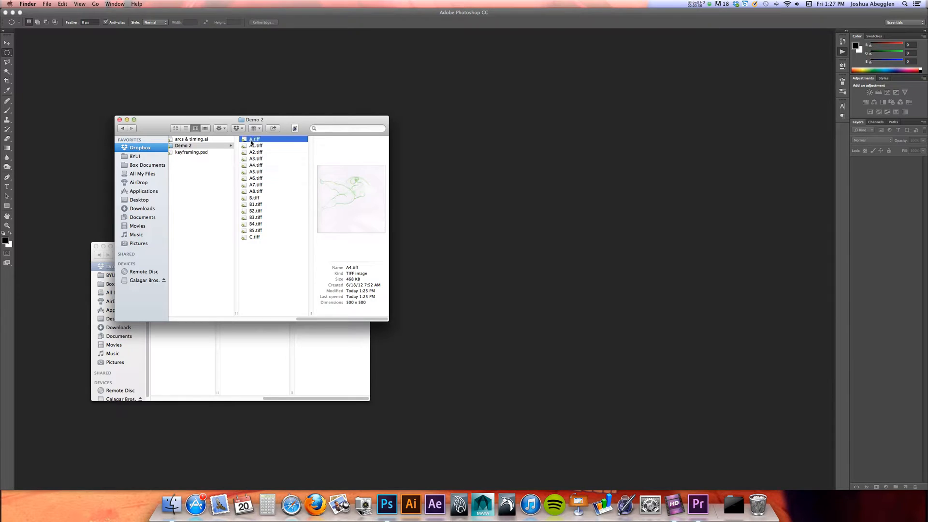
drag(253, 141, 465, 191)
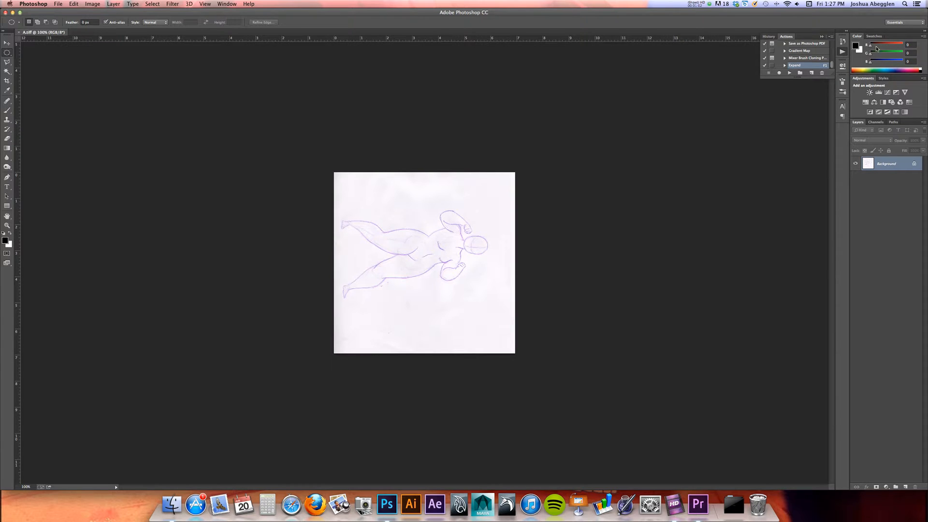
Create a new action named "Rotate Counter Clockwise" in the Default Actions set and start recording it
click(226, 4)
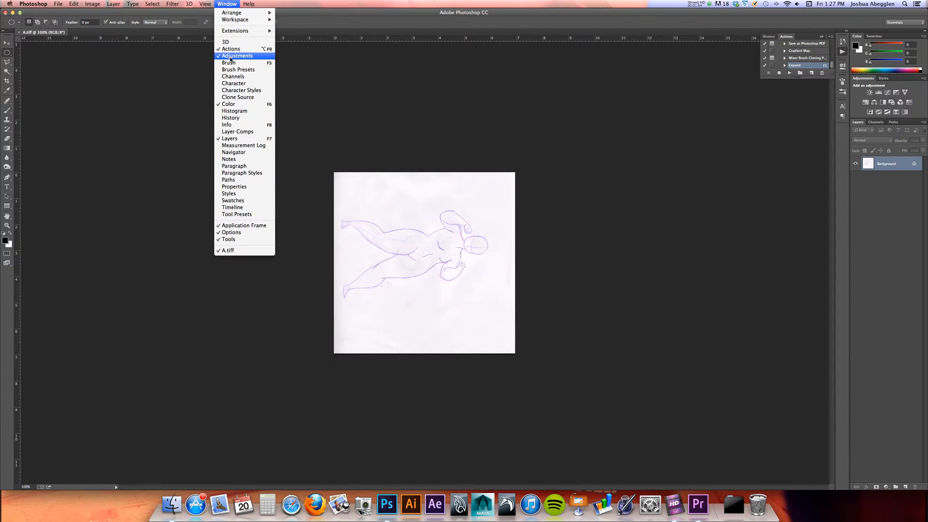
click(800, 91)
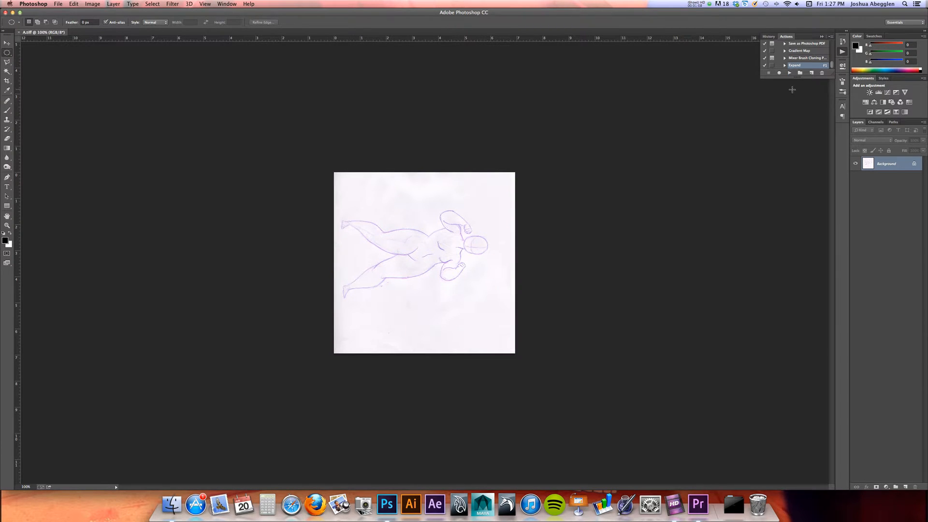
click(813, 73)
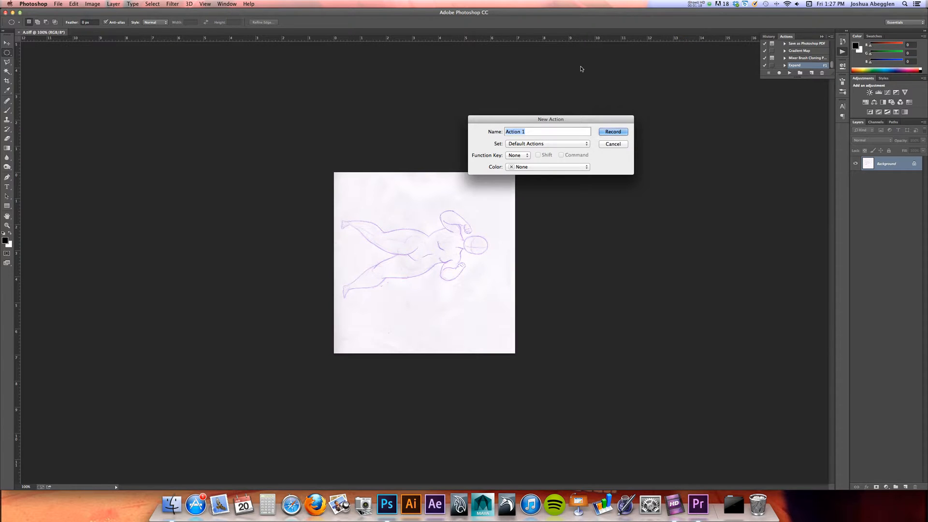
text(Rotate Counter Clockwise)
key(Return)
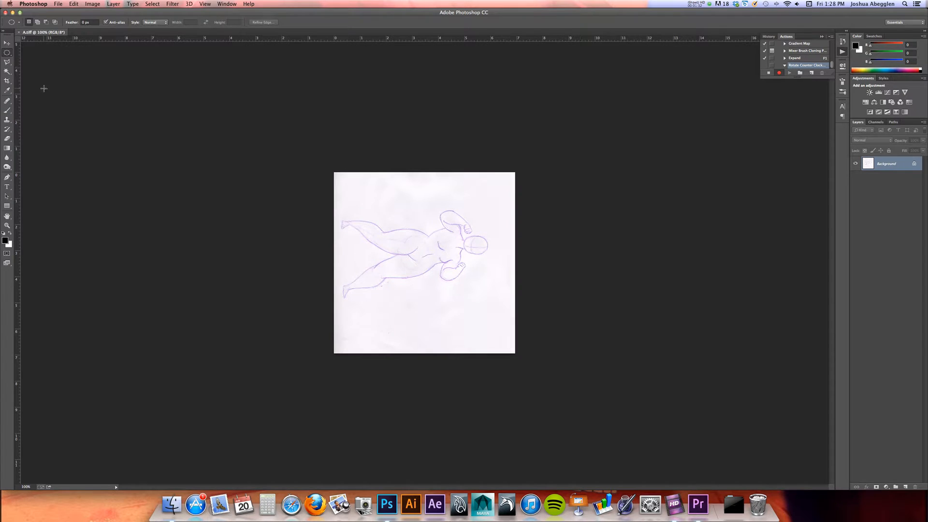
Rotate the whole image 90° CCW while the action is recording
click(94, 4)
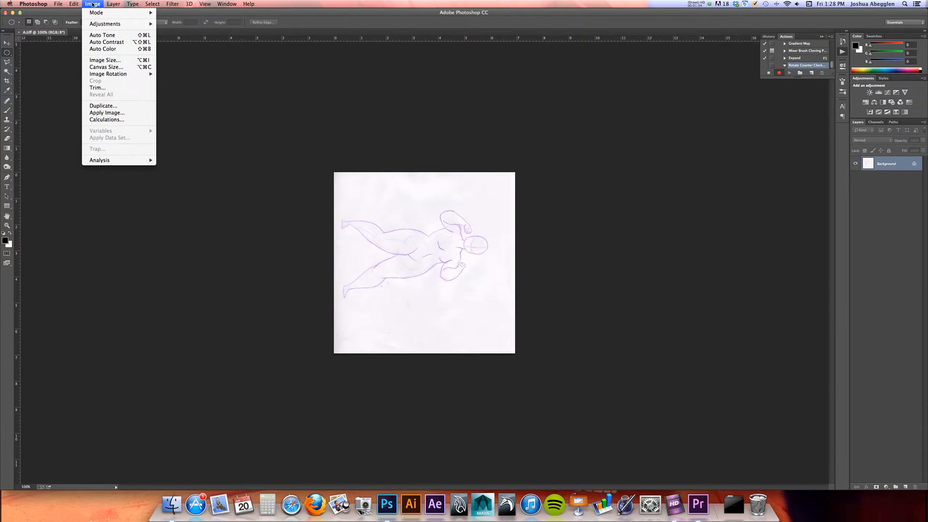
mouse_move(107, 76)
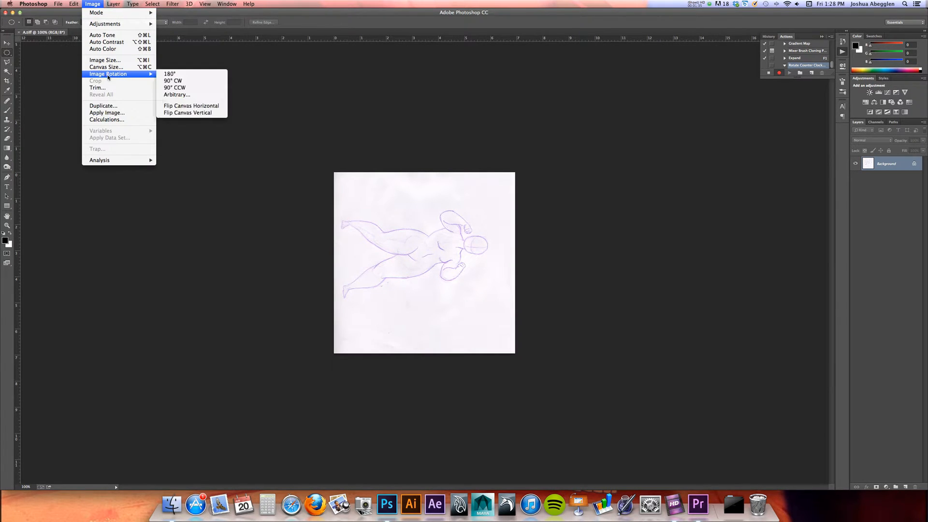
click(191, 89)
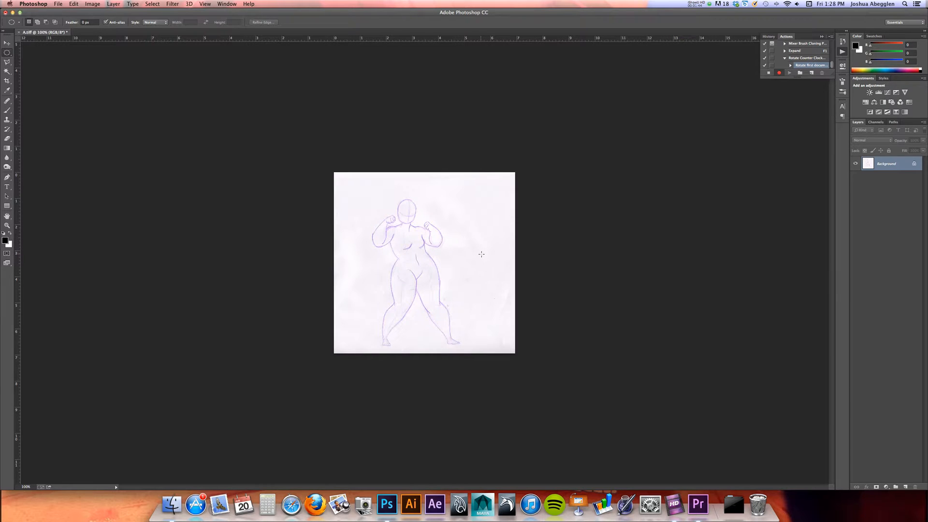
Stop recording the action and close A.tiff without saving its changes
click(769, 74)
click(769, 73)
key(super+w)
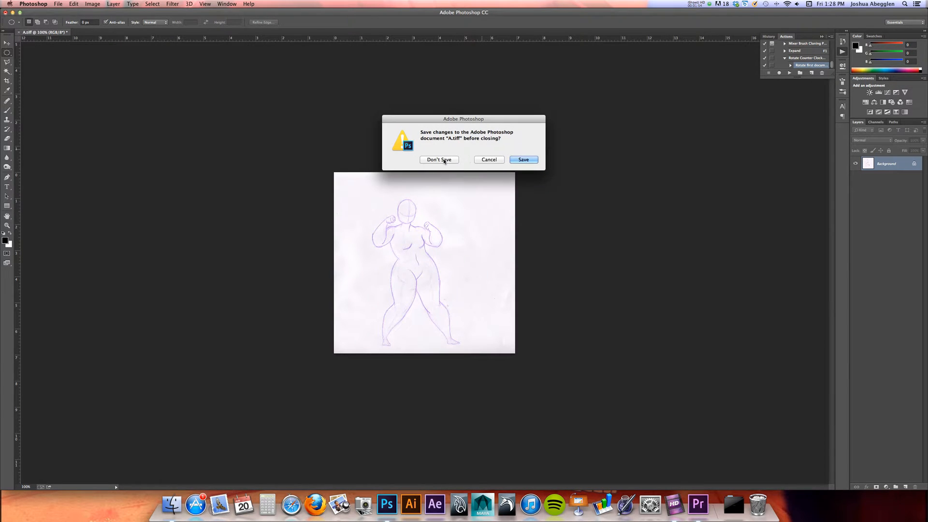
click(440, 160)
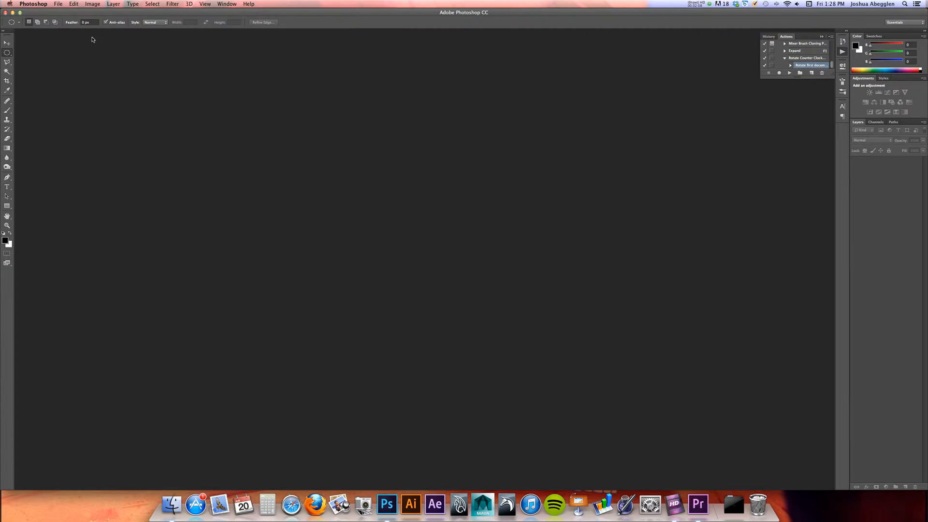
Set up a Batch run of the Rotate Counter Clockwise action with the Demo 2 folder as its source
click(60, 5)
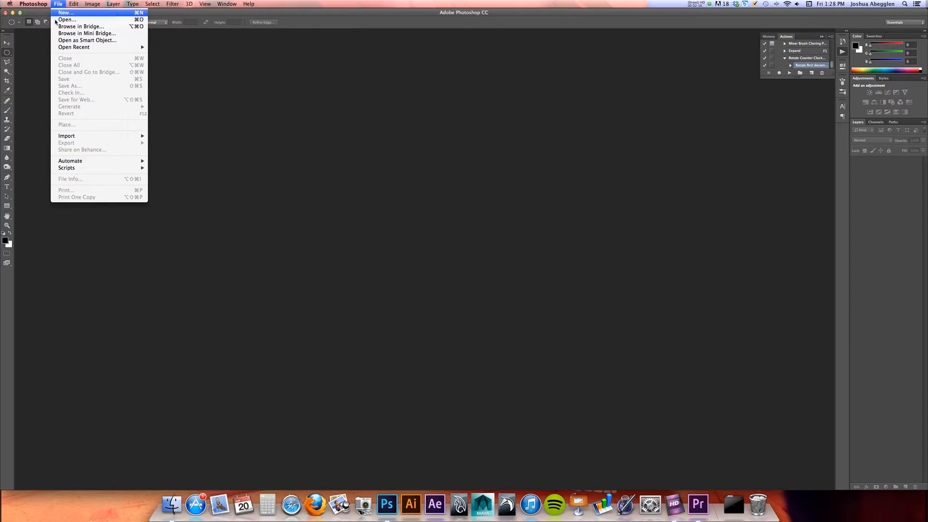
mouse_move(92, 163)
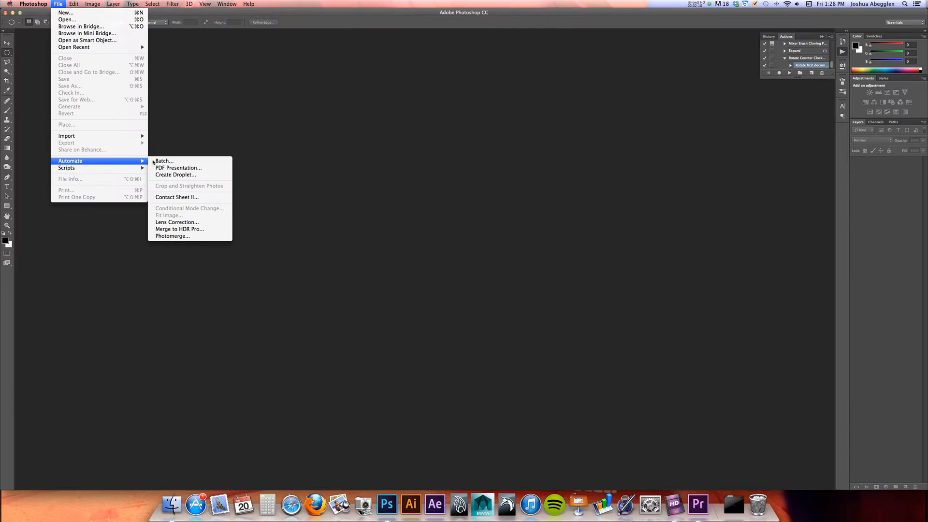
click(176, 165)
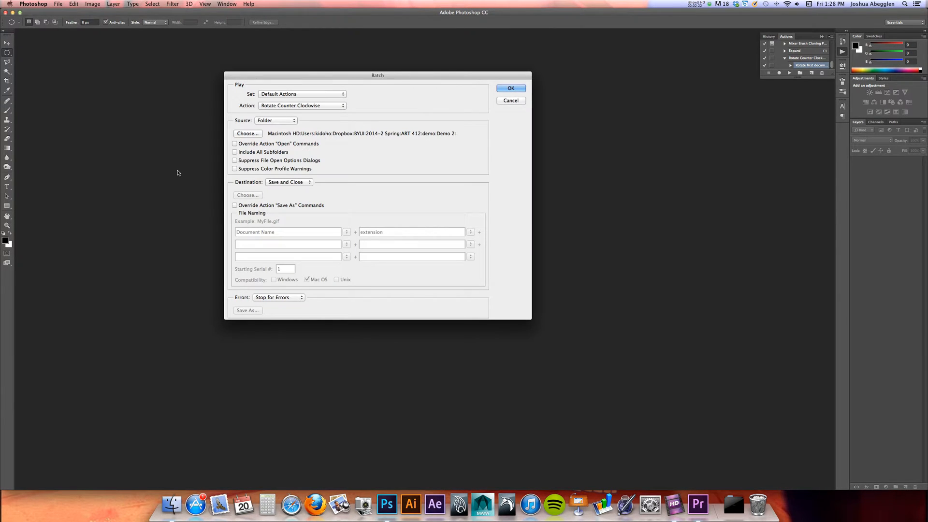
click(287, 107)
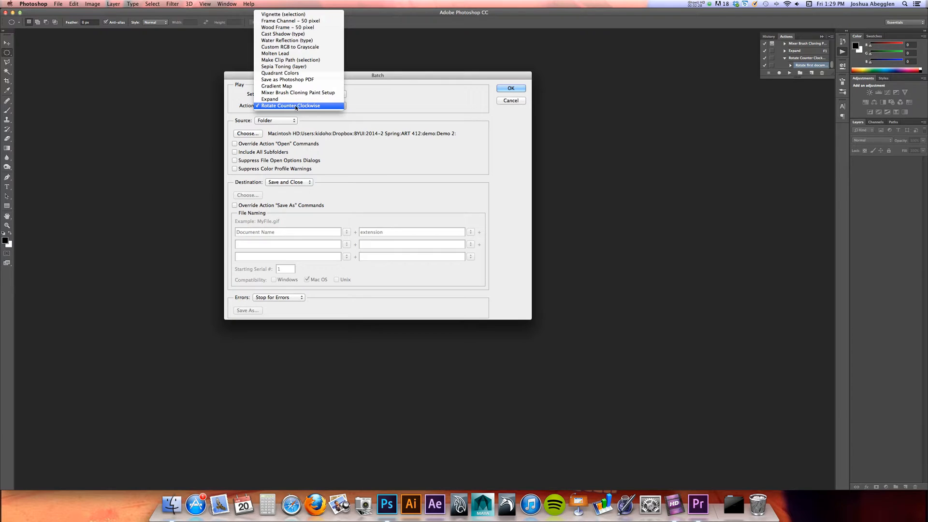
click(300, 107)
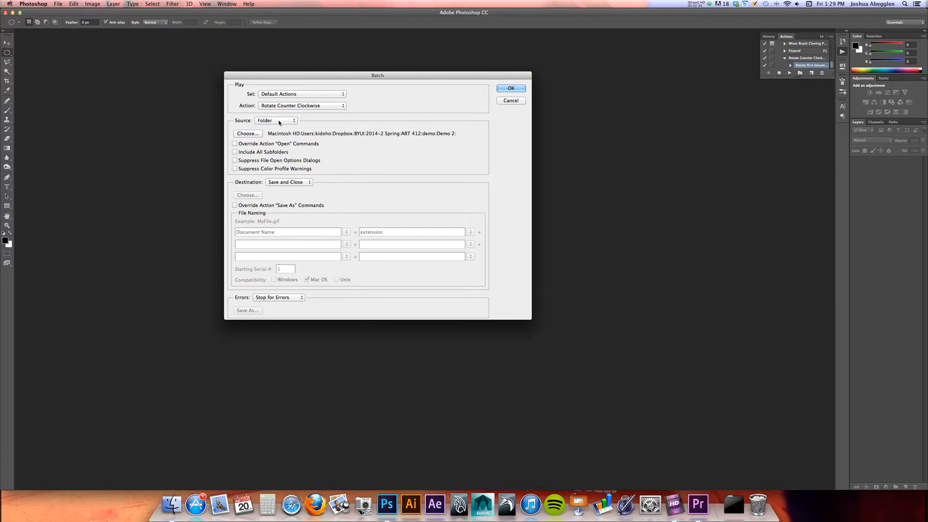
click(255, 134)
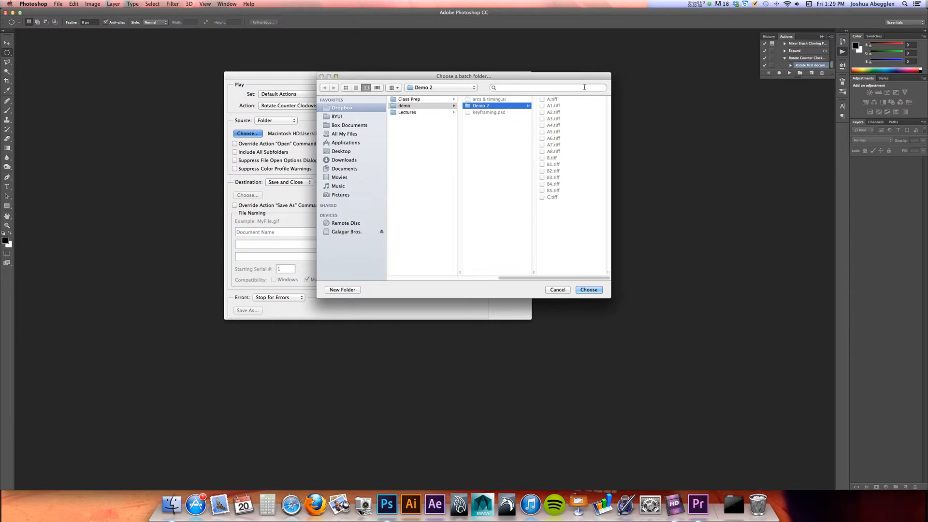
click(589, 290)
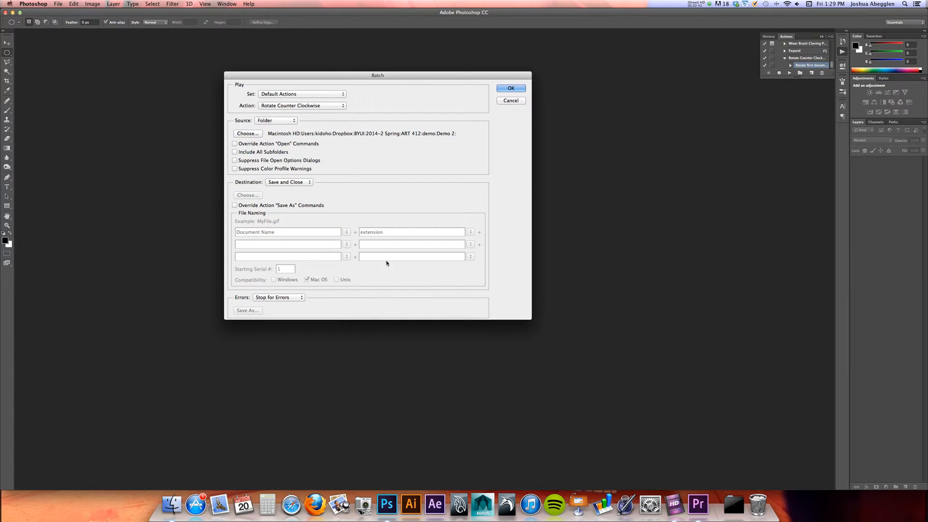
Set the batch destination to Save and Close and run the batch
click(289, 183)
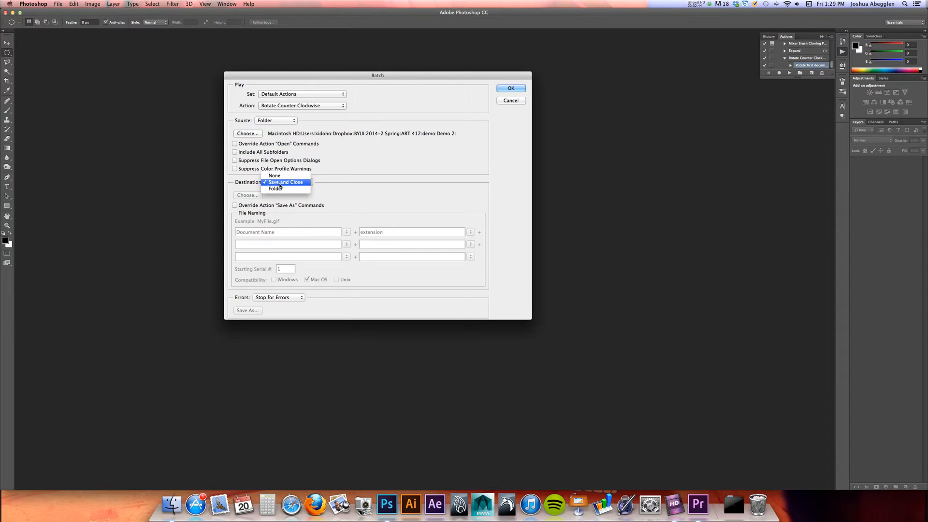
click(281, 182)
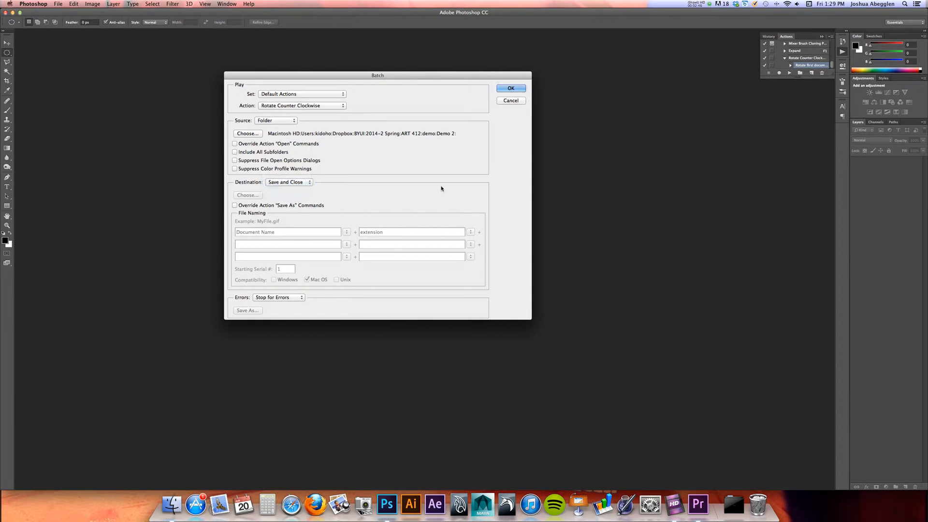
click(513, 88)
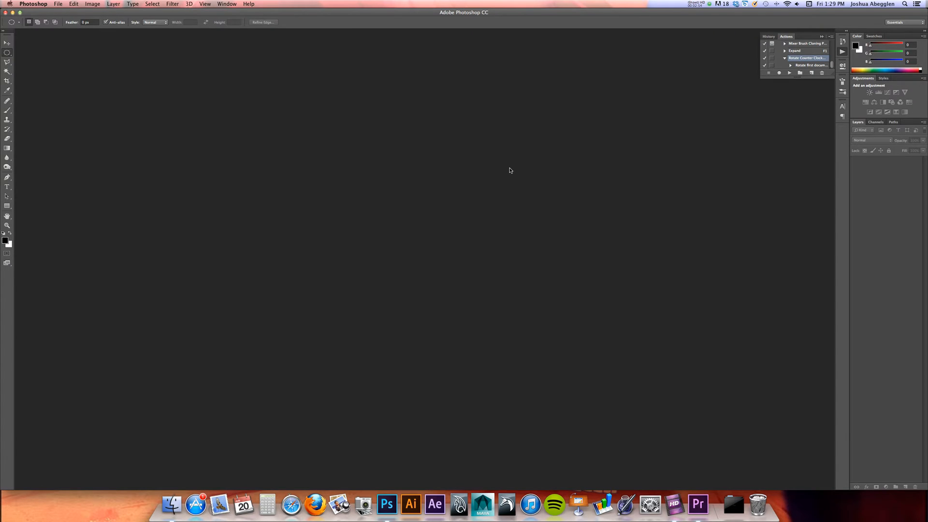
Switch to Finder and preview the processed drawings in Demo 2 from A.tiff onward to check their rotation
key(super+Tab)
click(452, 260)
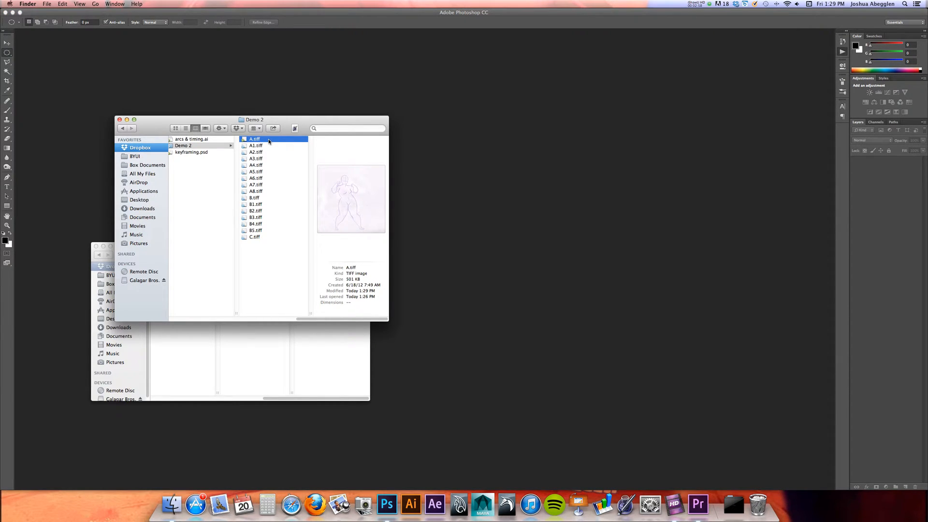
key(space)
key(Down)
key(Down)
key(Down)
key(Down)
key(Down)
key(Down)
key(Down)
key(Down)
key(Down)
key(Down)
key(Down)
key(Down)
key(Down)
key(Down)
key(Down)
key(space)
Switch to Premiere Pro and create a new project named "Figurative Motion Study"
key(super+Tab)
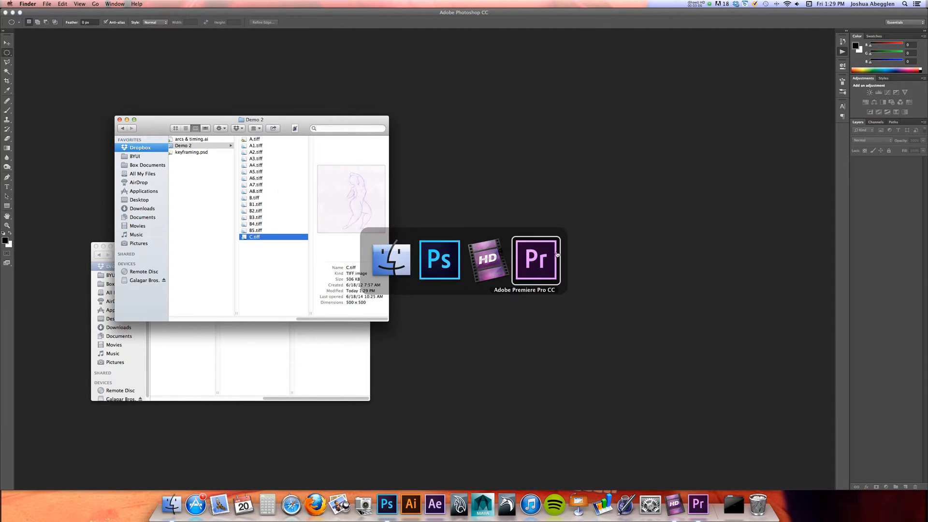
click(539, 265)
drag(489, 180, 422, 140)
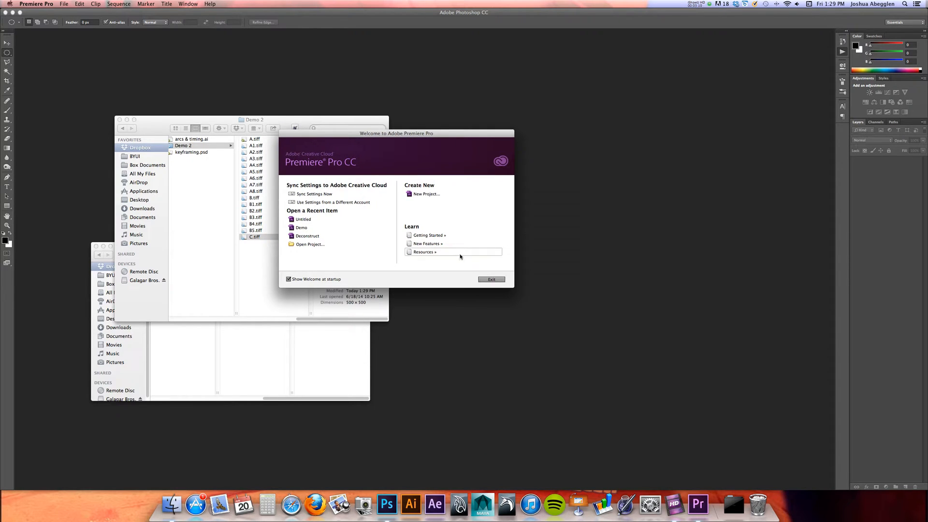
click(426, 195)
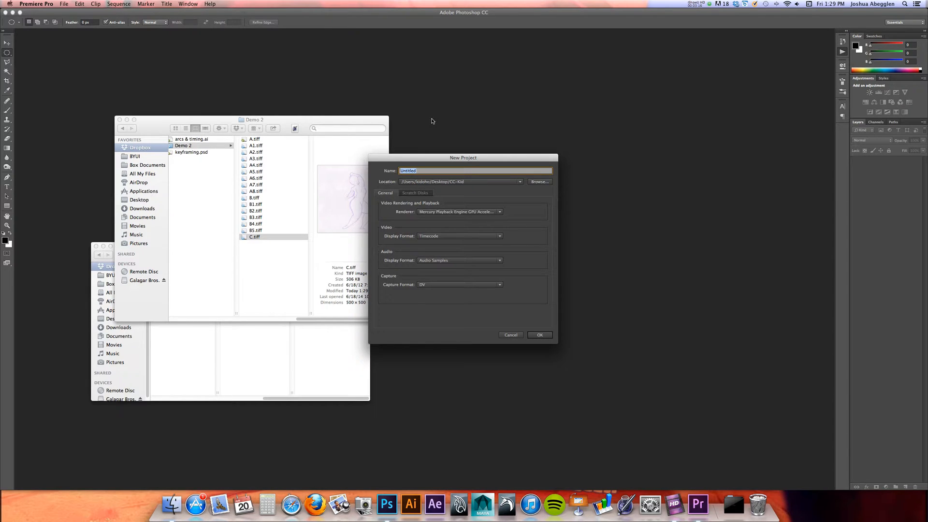
text(Motion Study)
click(539, 336)
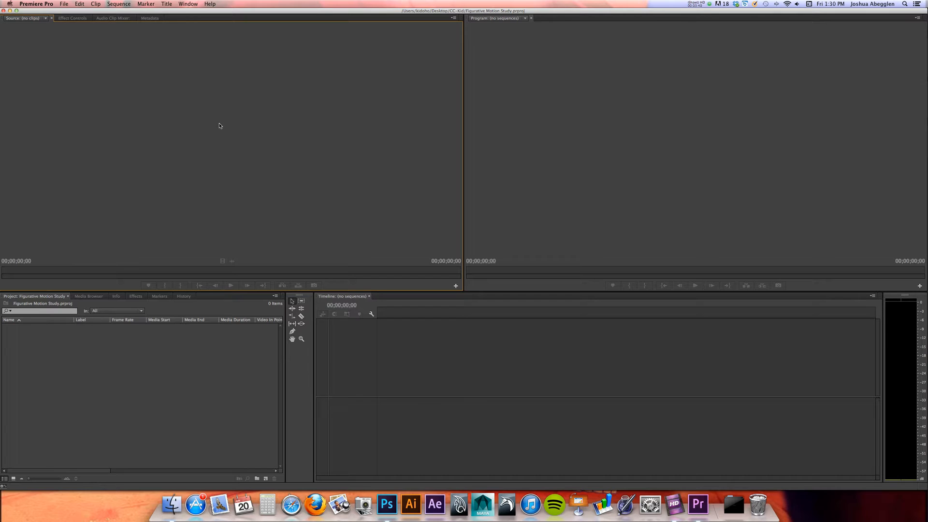
Examine the Effect Controls, Audio Clip Mixer, Metadata, Source, Program, Timeline and Project panels of the empty project
click(74, 19)
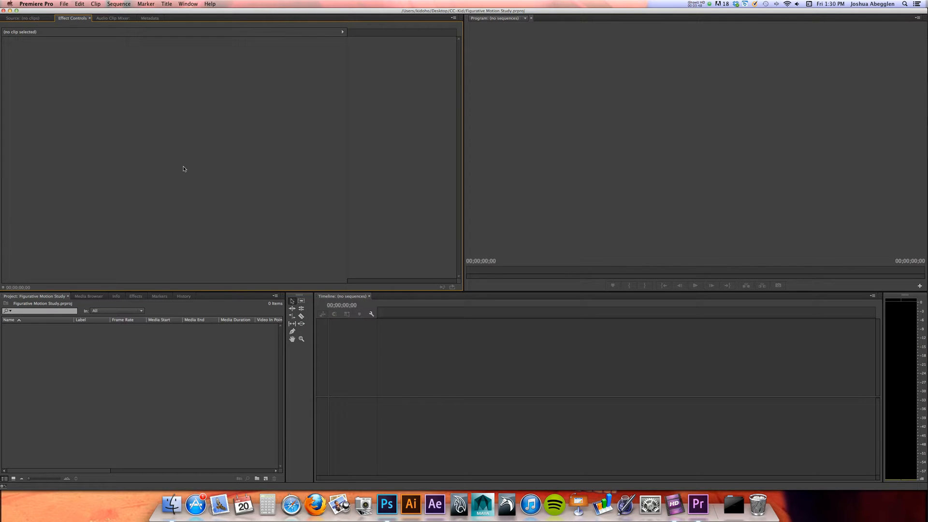
click(116, 18)
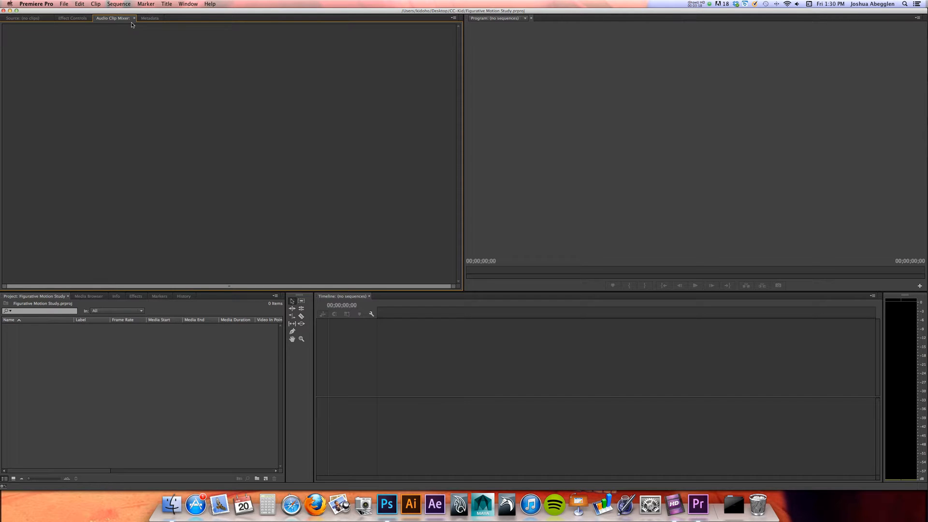
click(150, 19)
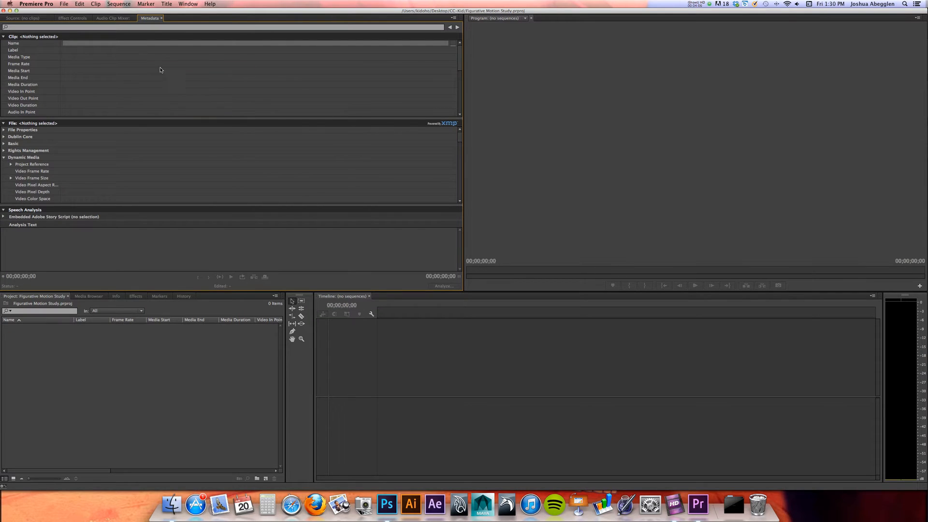
click(32, 19)
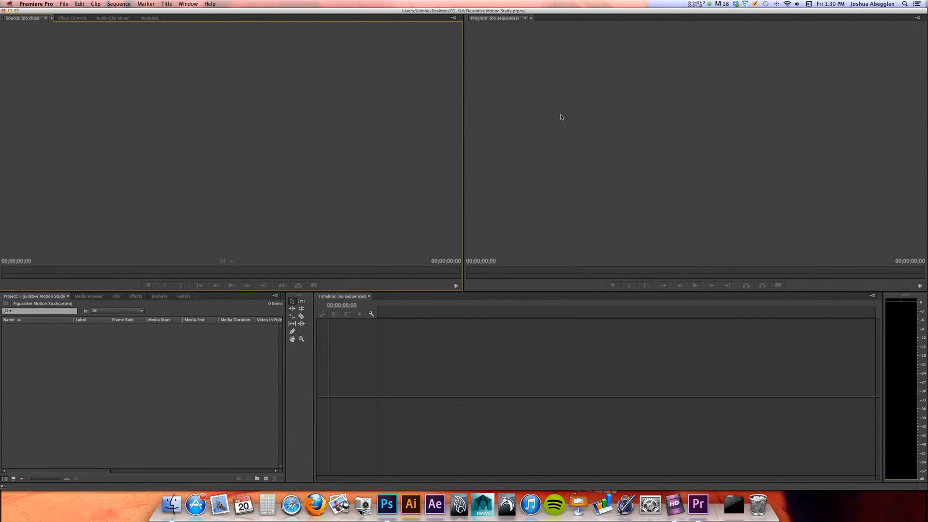
click(600, 118)
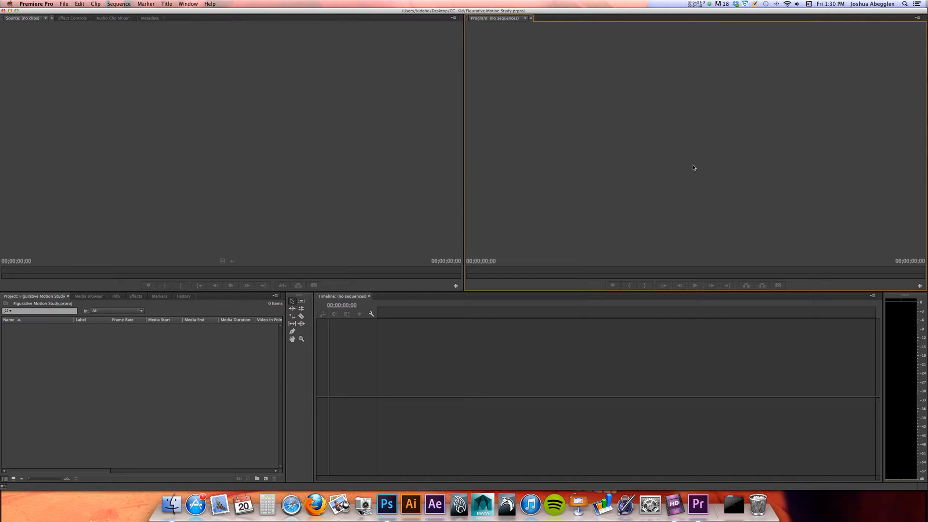
click(544, 373)
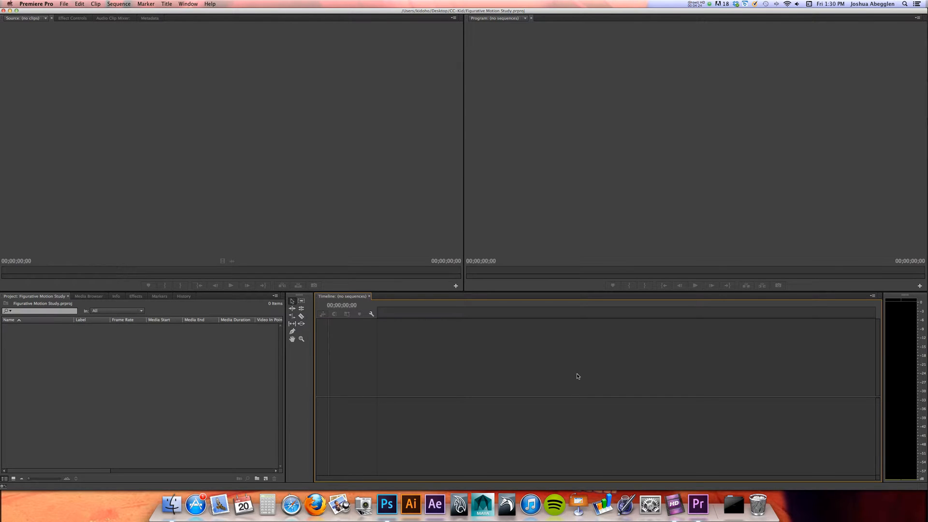
click(154, 394)
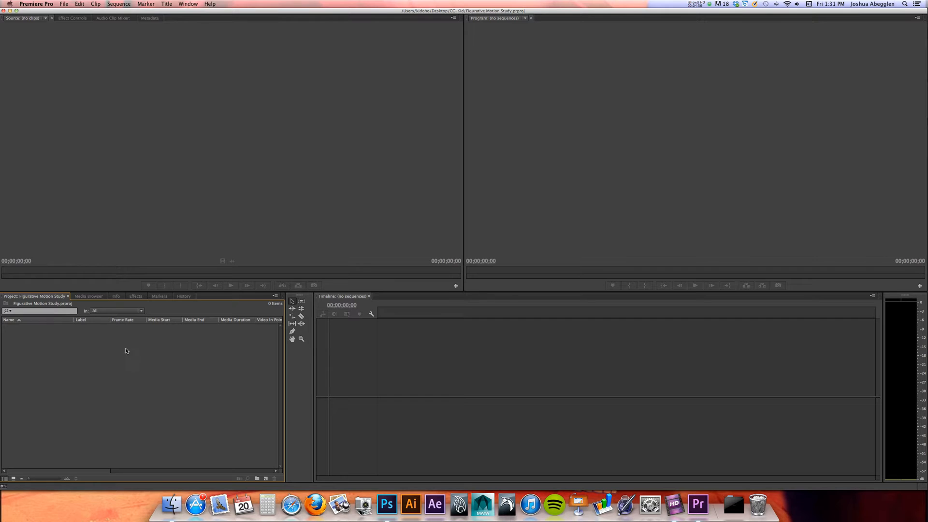
Import A.tiff from the Demo 2 folder and open it in the Source monitor
double_click(148, 371)
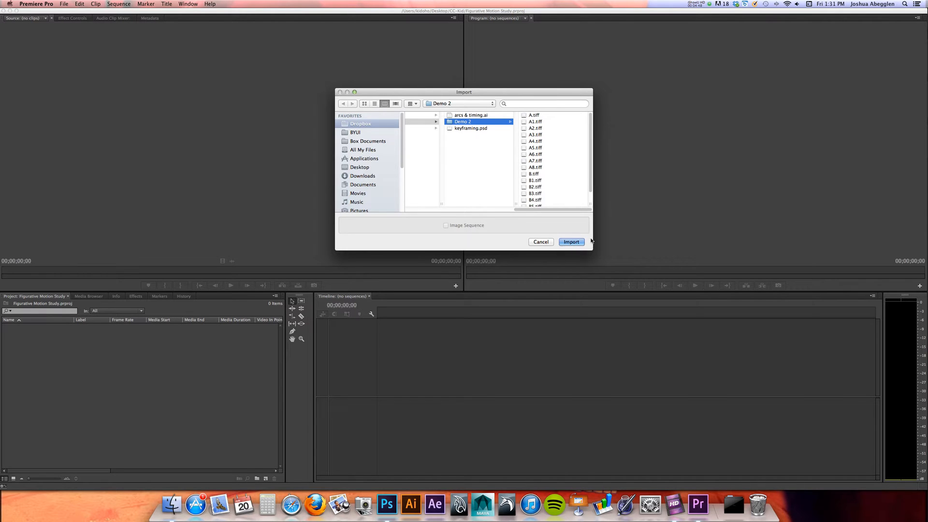
drag(593, 250, 614, 352)
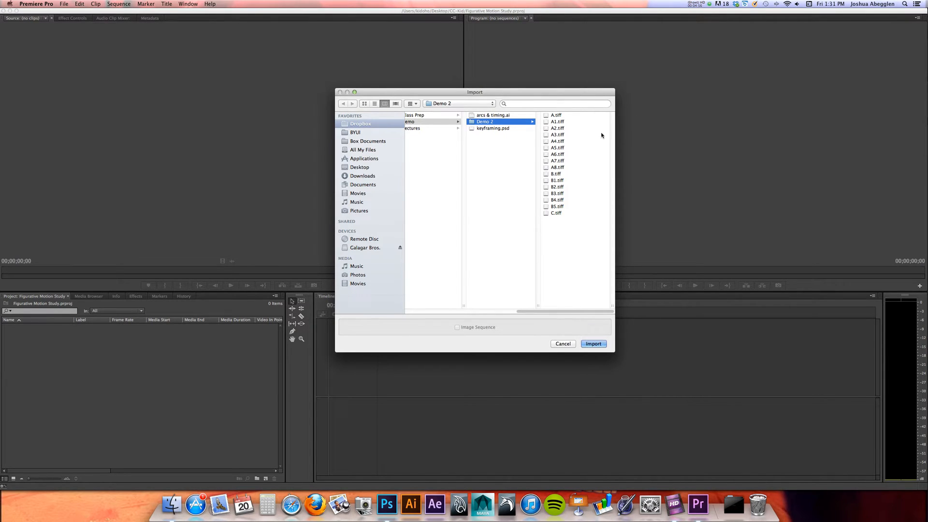
double_click(556, 115)
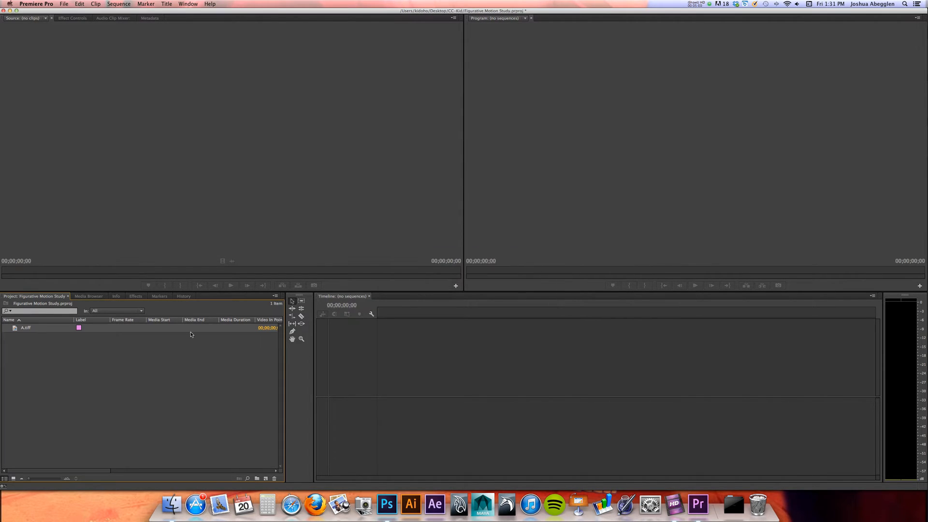
double_click(171, 366)
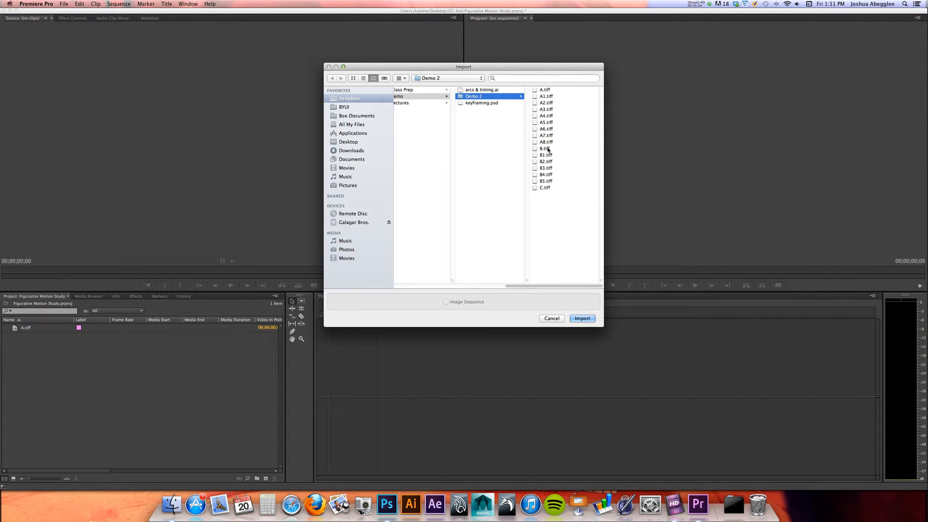
click(550, 321)
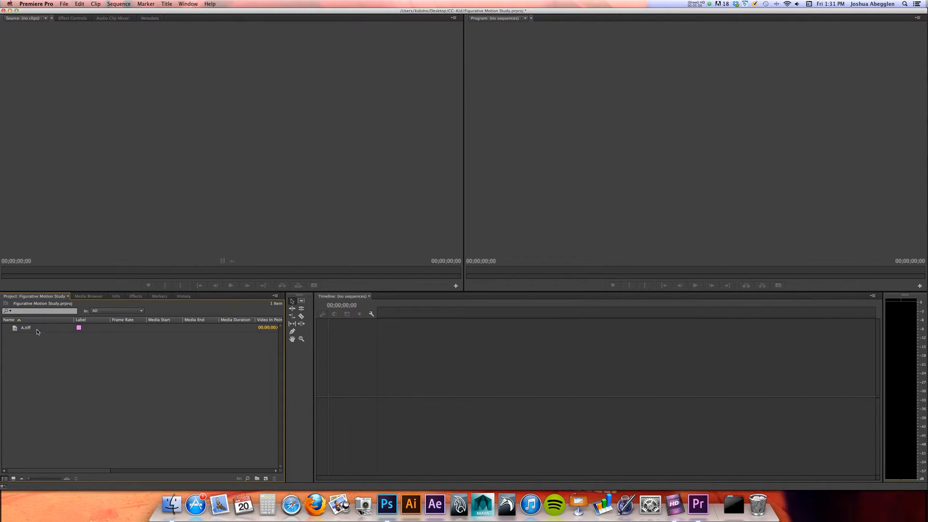
double_click(25, 330)
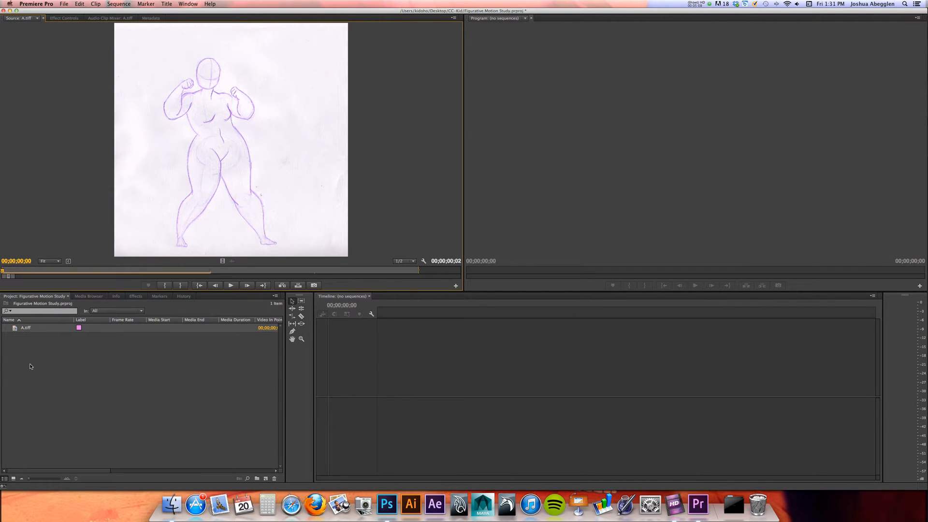
Delete the imported A.tiff from the project
click(30, 330)
click(77, 377)
key(super+a)
key(BackSpace)
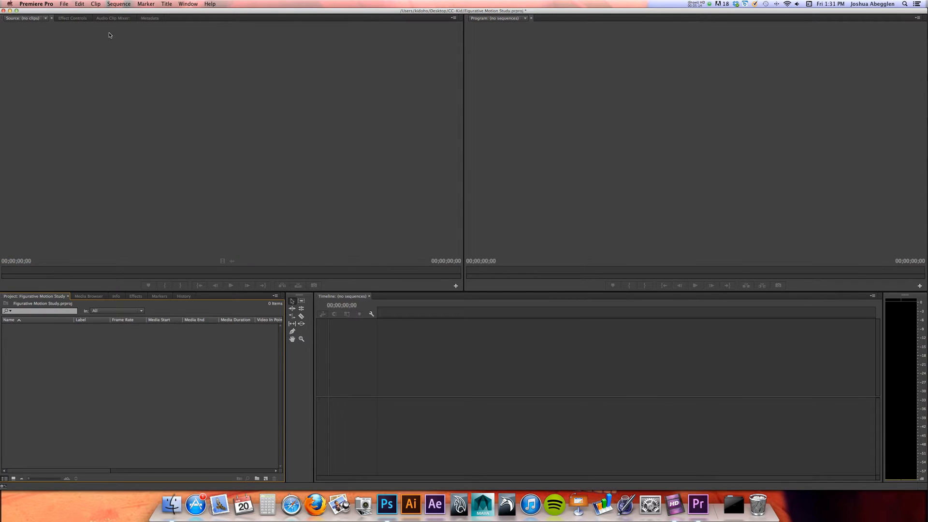
Check the Still Image Default Duration in the General preferences and close the preferences
click(34, 3)
mouse_move(43, 24)
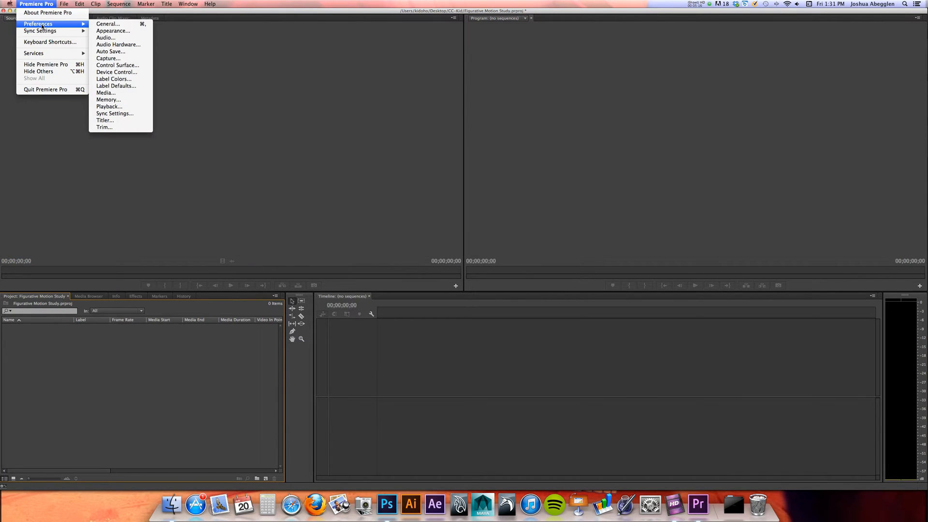
click(115, 25)
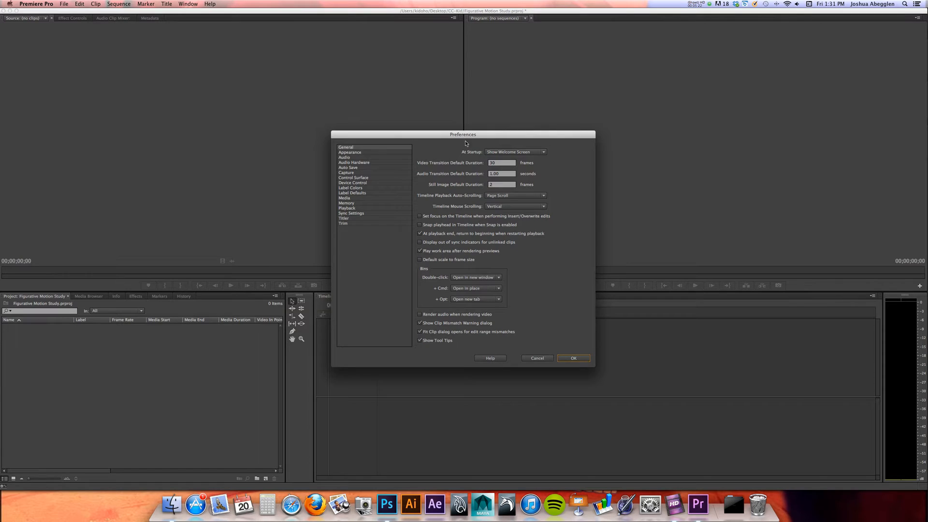
drag(465, 135, 355, 78)
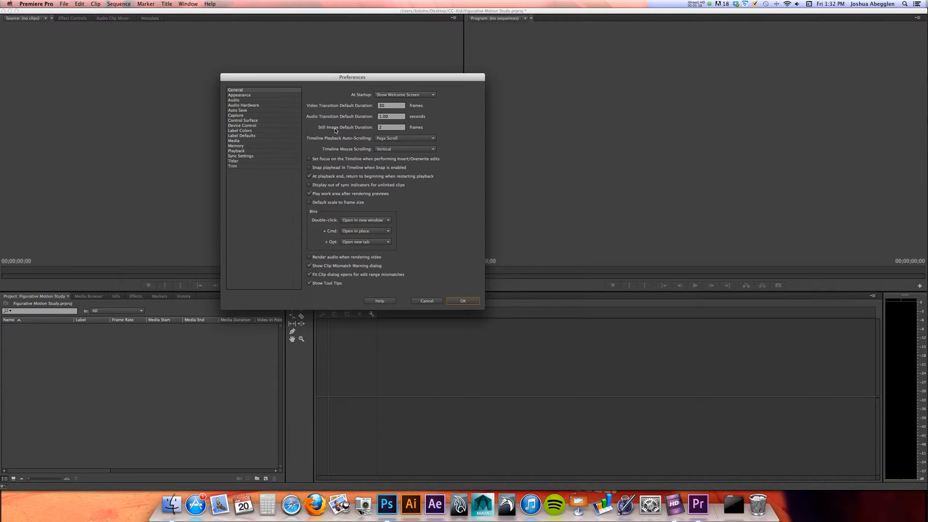
click(385, 128)
click(465, 302)
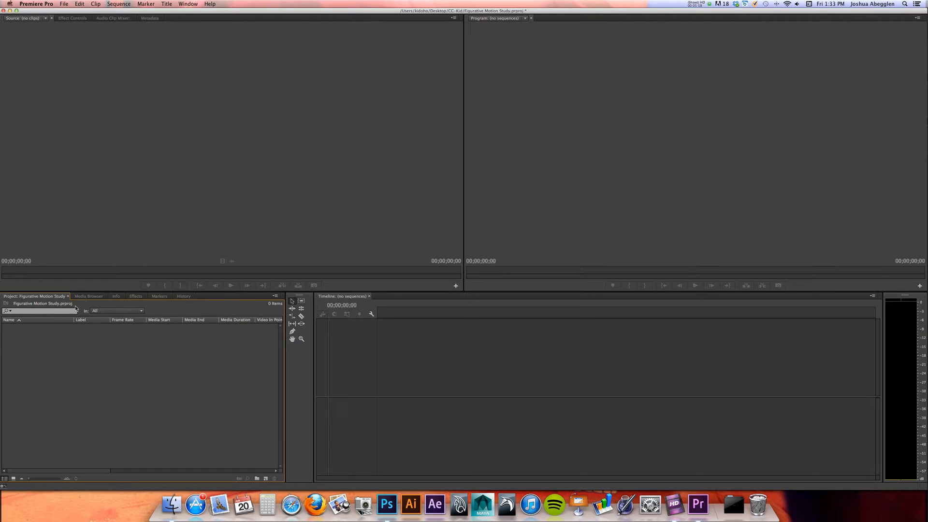
Import the key drawings A.tiff, B.tiff and C.tiff together from the Demo 2 folder as still images
double_click(66, 357)
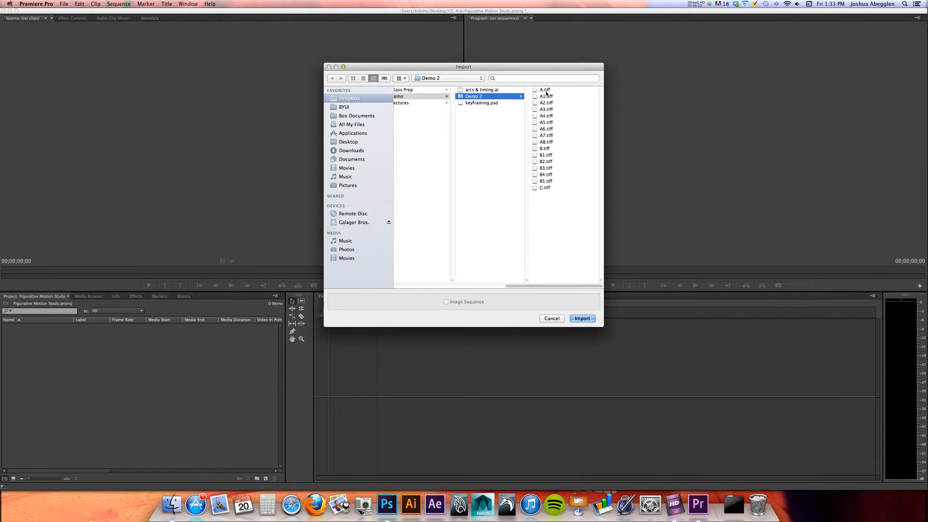
click(561, 90)
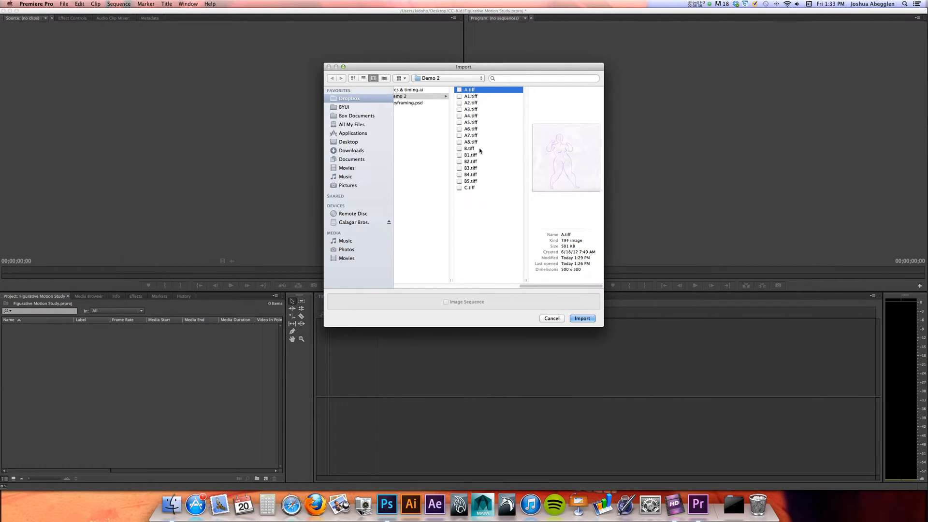
super+click(476, 149)
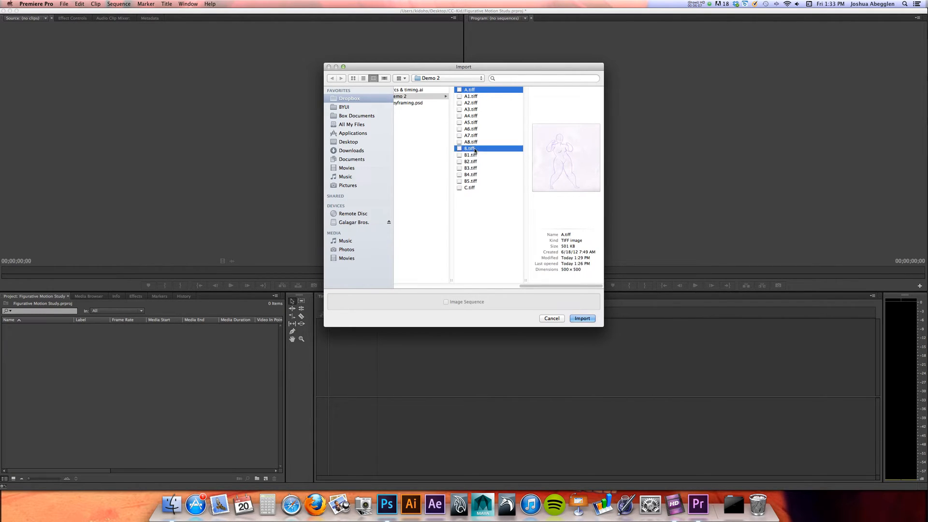
super+click(470, 188)
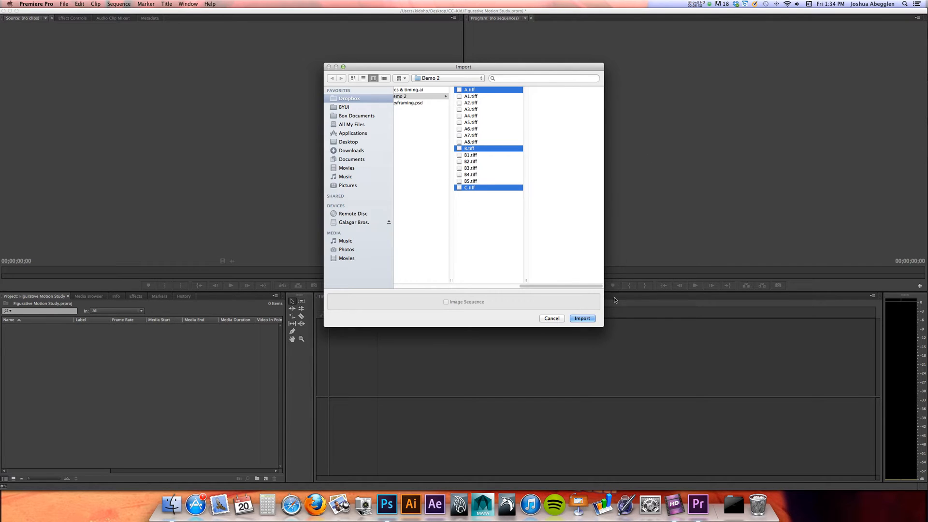
click(583, 319)
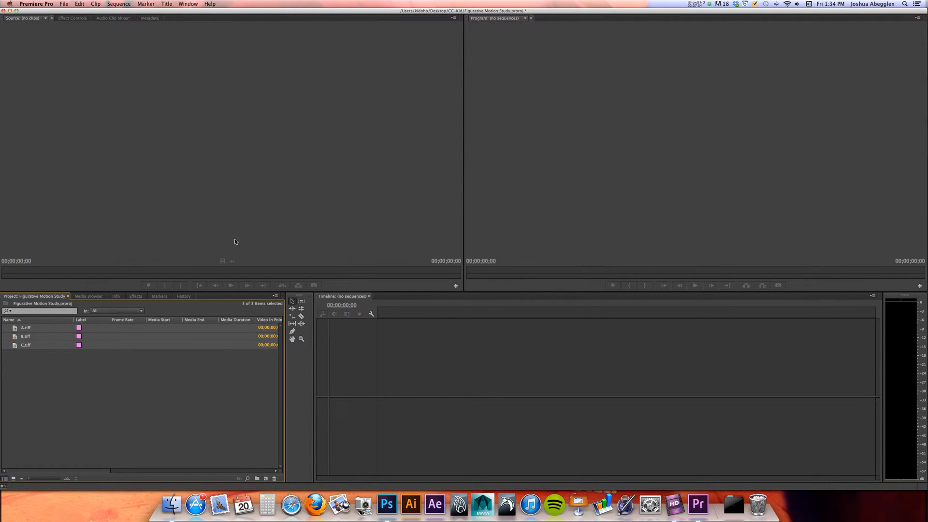
click(141, 384)
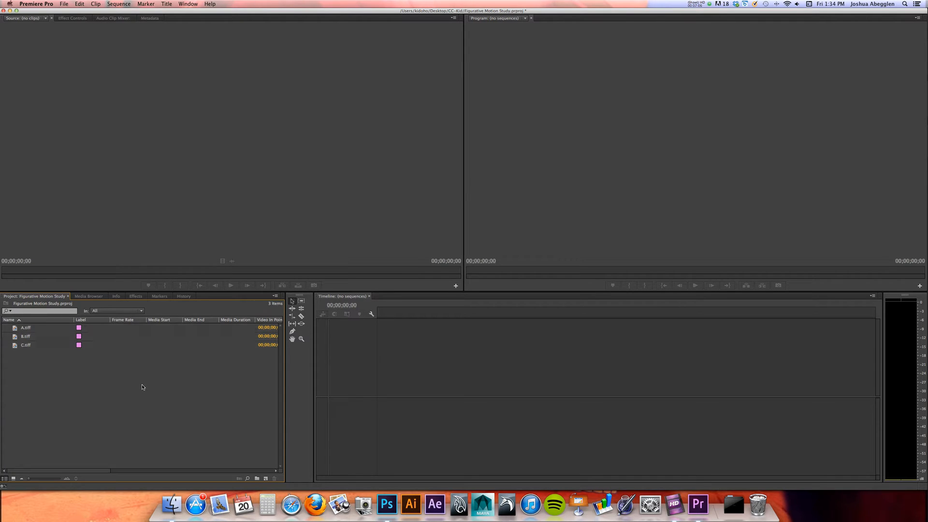
key(super+i)
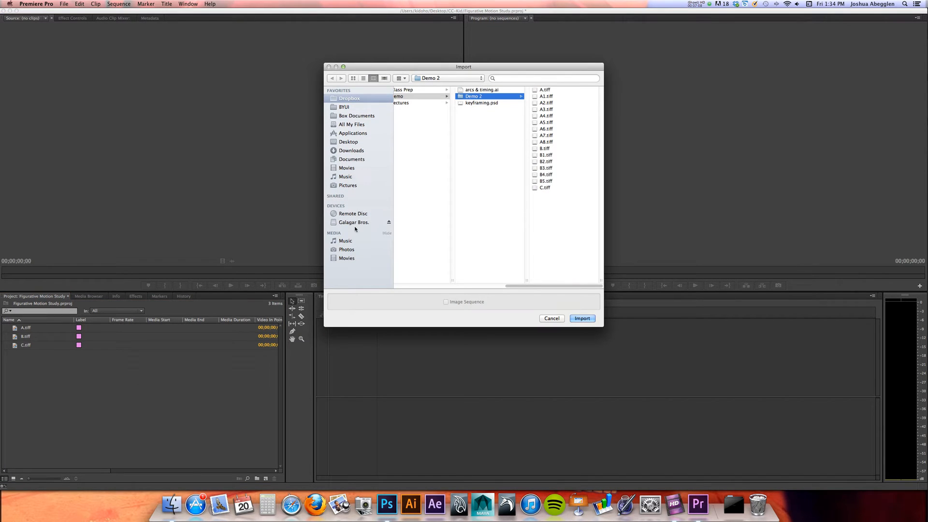
click(550, 97)
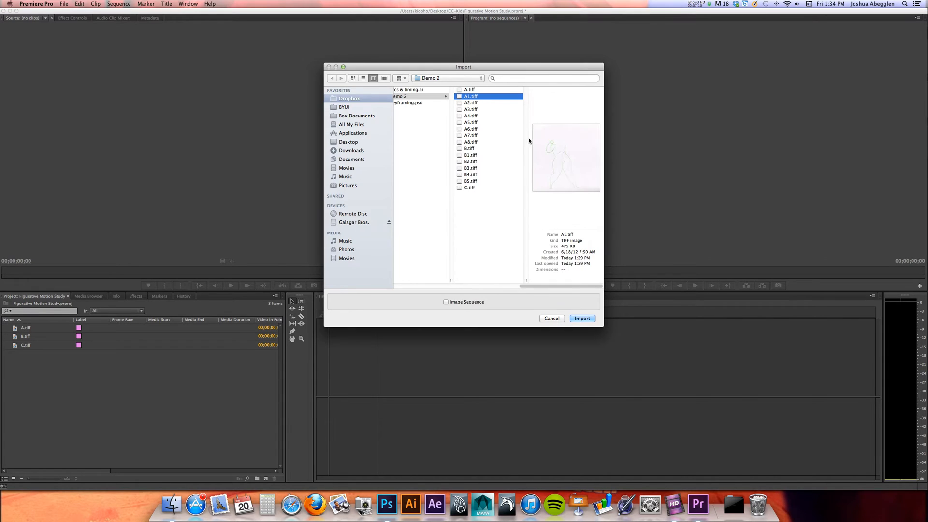
double_click(489, 90)
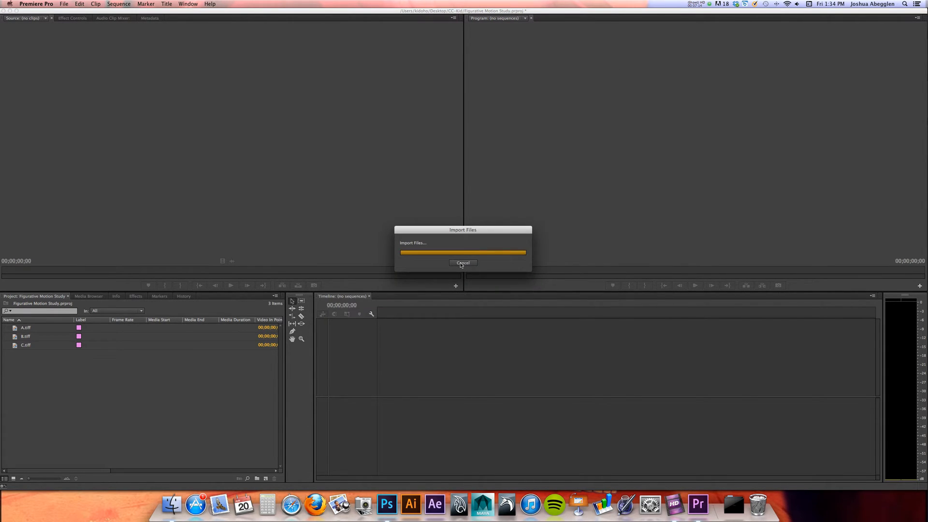
key(Delete)
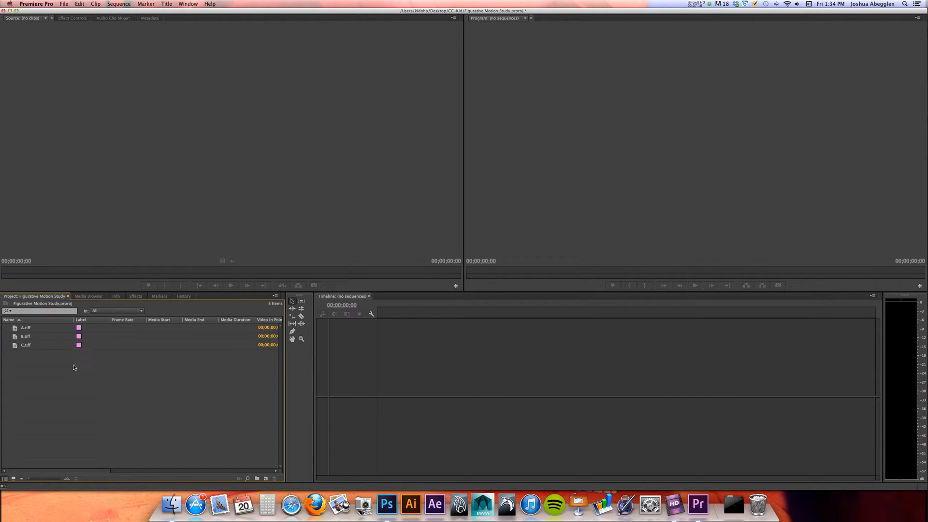
Import the in-between drawings starting at A1.tiff from the Demo 2 folder as an image sequence
double_click(71, 375)
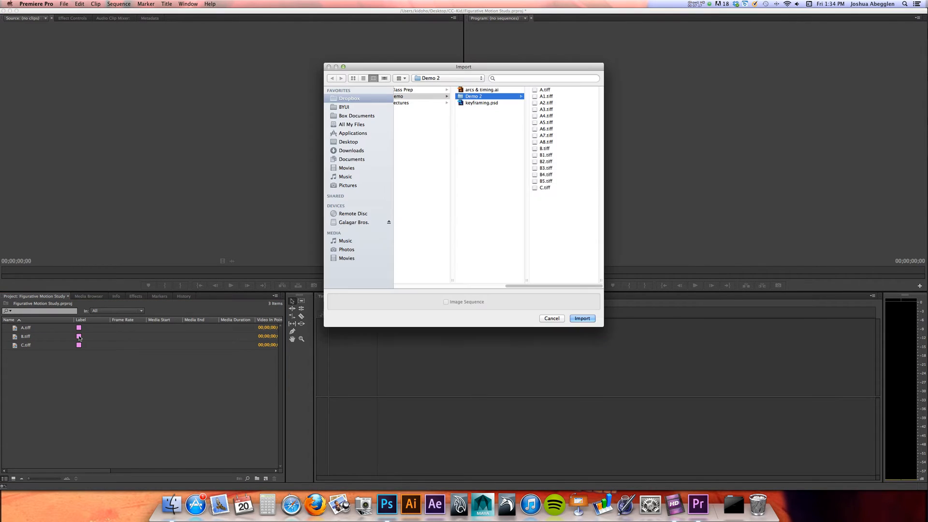
click(546, 90)
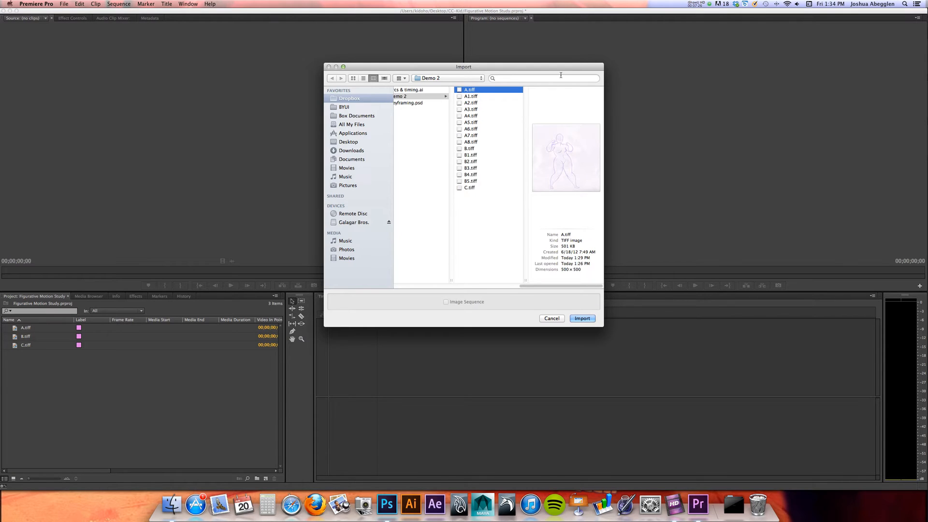
click(476, 96)
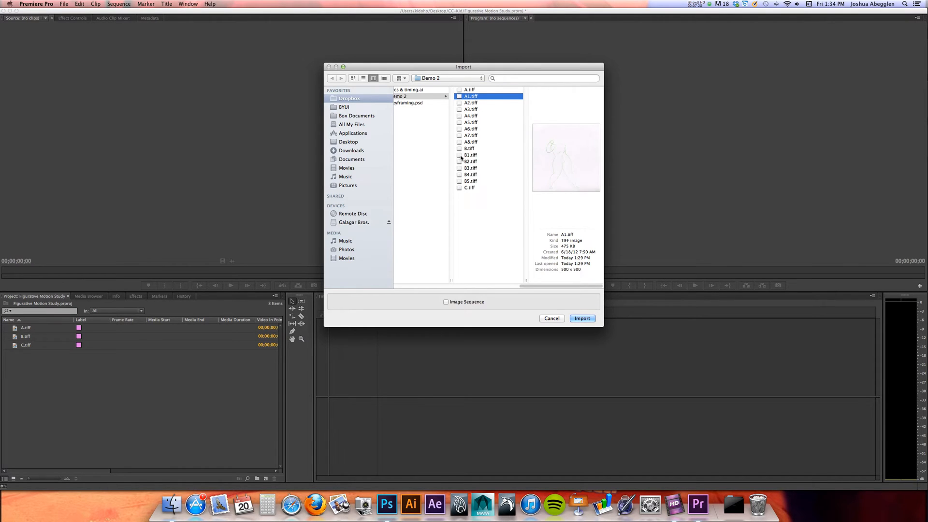
click(446, 301)
click(583, 319)
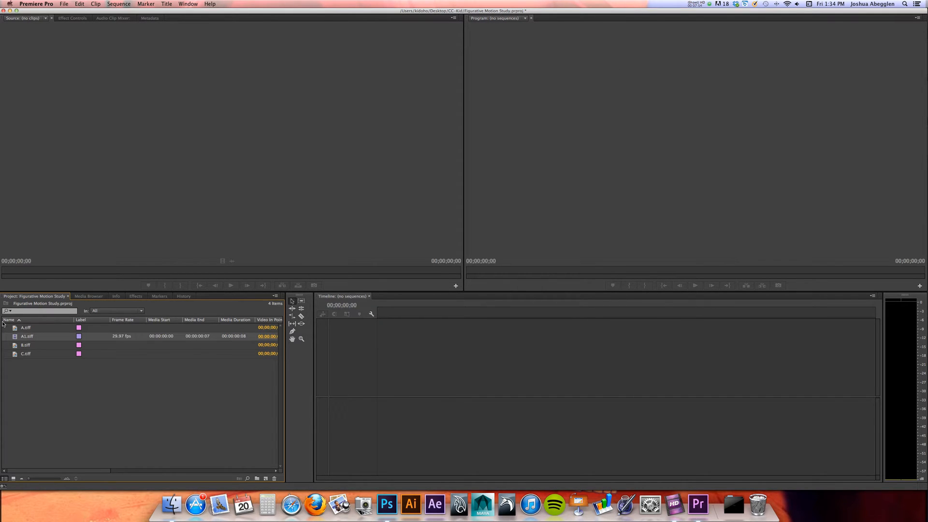
Load the A1.tiff sequence in the Source monitor, play it through and go back to frame 00;00;00;02
mouse_move(13, 339)
mouse_down()
mouse_move(105, 185)
mouse_move(158, 182)
mouse_up()
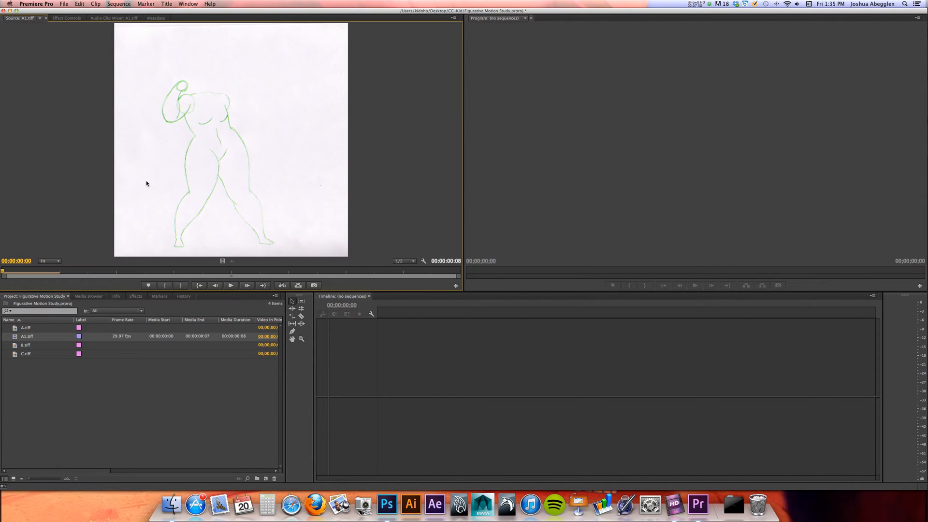
click(235, 286)
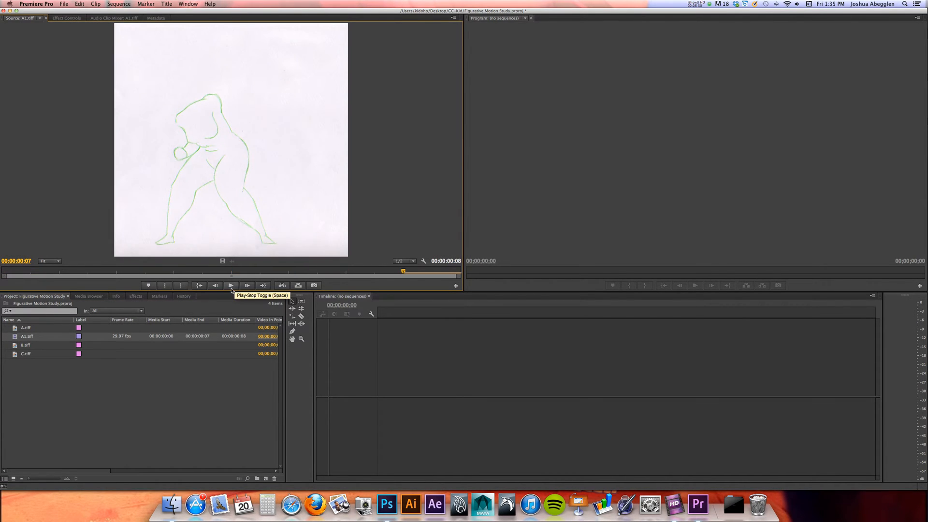
click(121, 271)
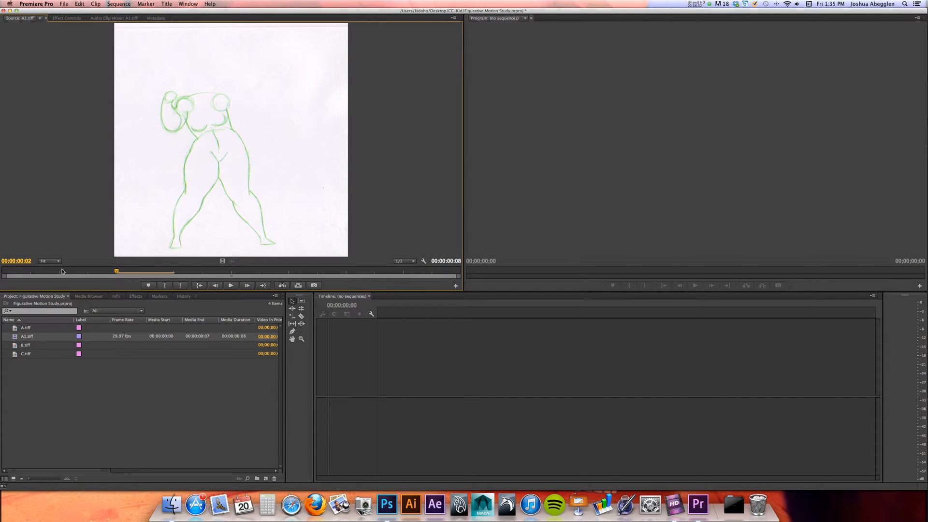
Import the in-between drawings starting at B1.tiff from the Demo 2 folder as an image sequence
mouse_move(109, 272)
mouse_down()
mouse_move(21, 268)
mouse_move(456, 270)
mouse_move(59, 270)
mouse_up()
double_click(94, 383)
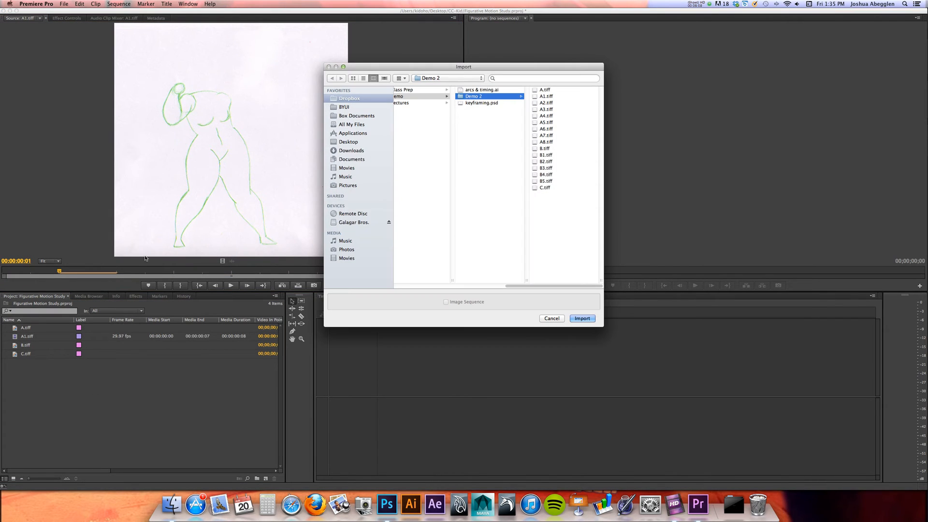
click(550, 156)
click(460, 303)
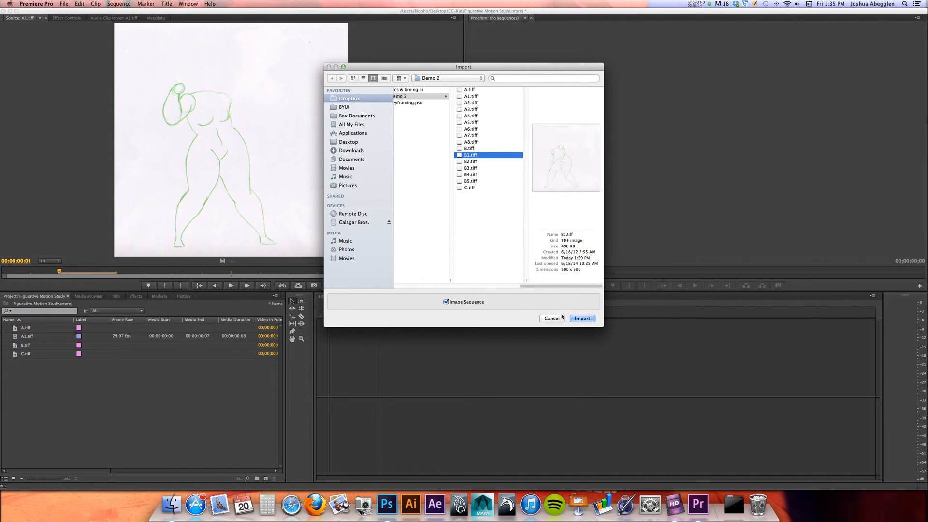
click(583, 319)
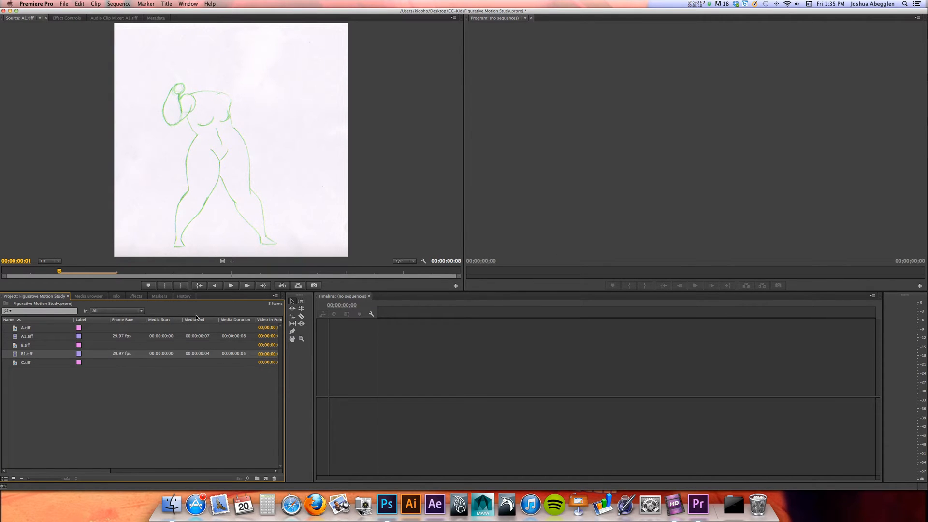
click(105, 413)
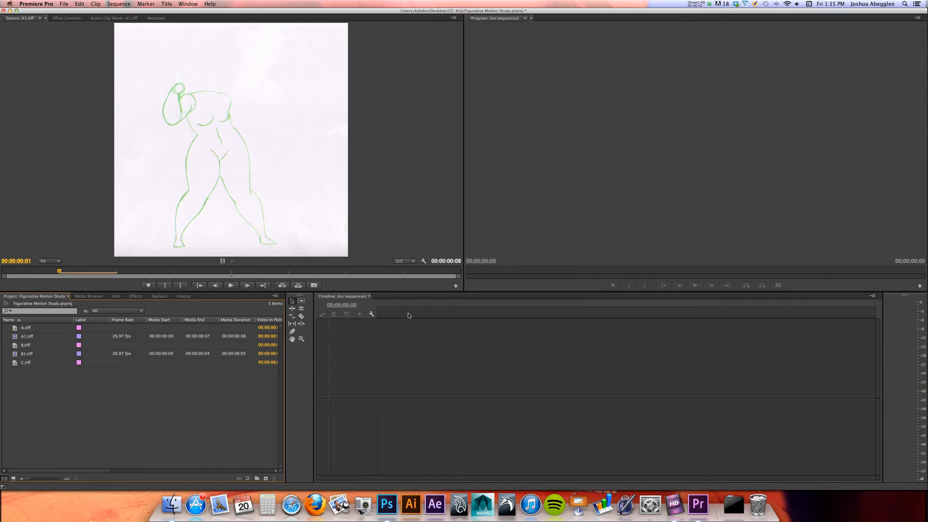
Start a new sequence with the Custom editing mode and a timebase of 12.00 frames/second
click(121, 4)
click(121, 4)
click(64, 4)
mouse_move(70, 15)
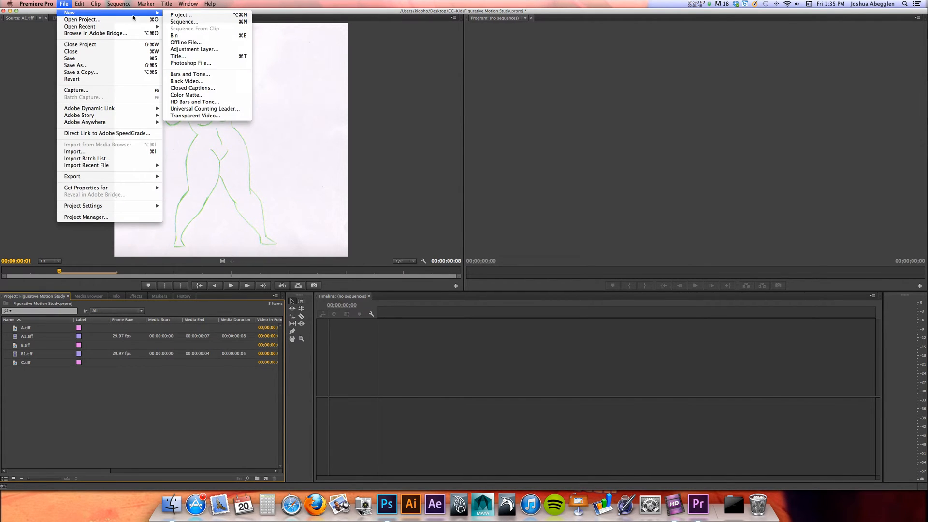
click(197, 22)
drag(494, 126, 441, 101)
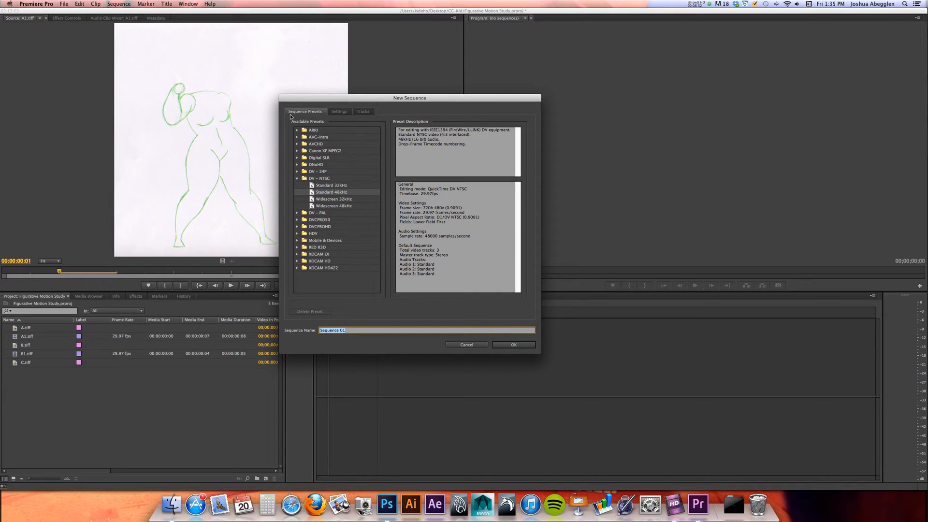
click(340, 111)
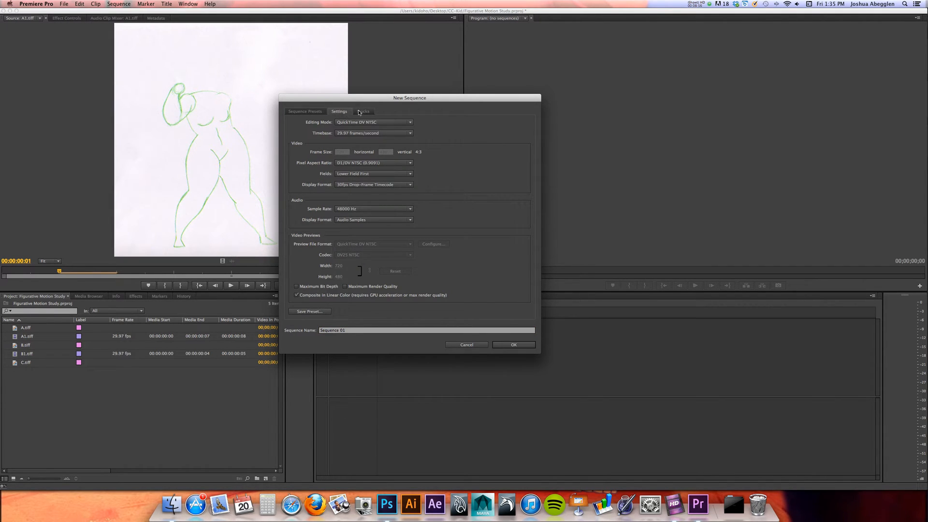
click(369, 124)
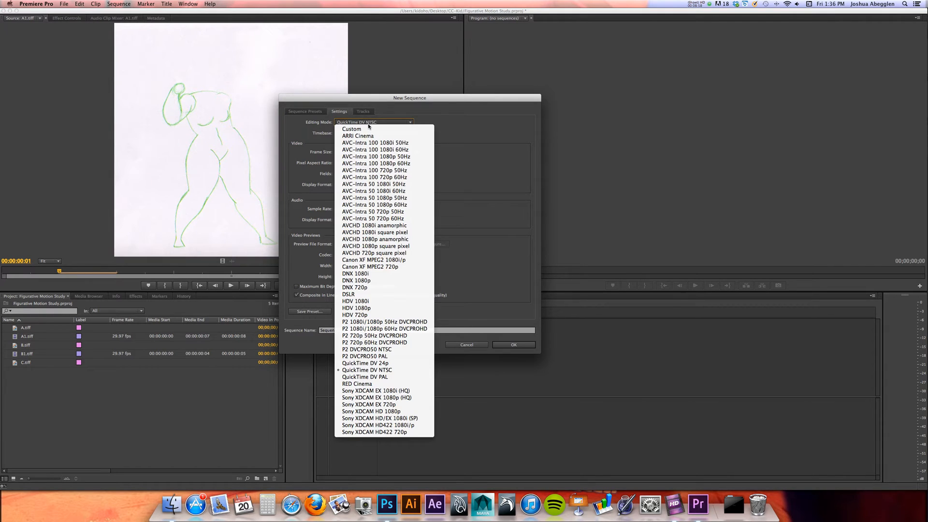
click(363, 130)
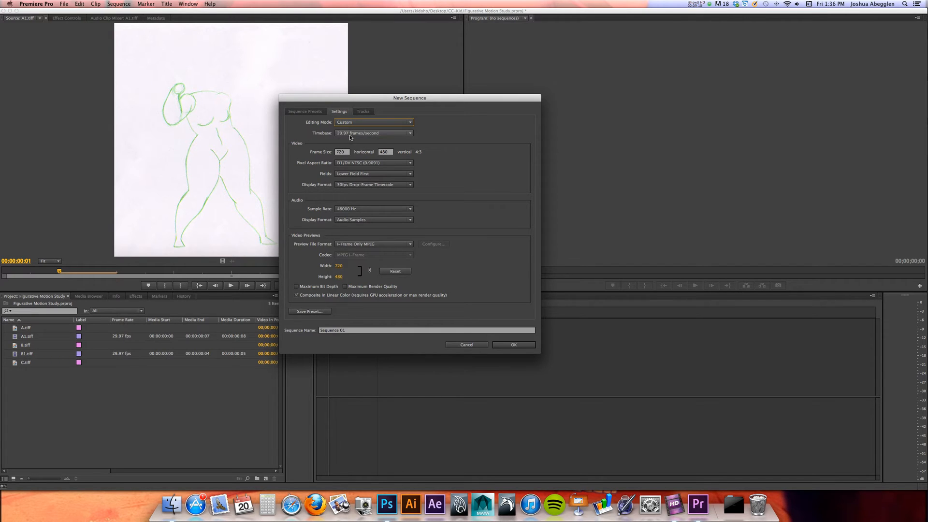
click(392, 133)
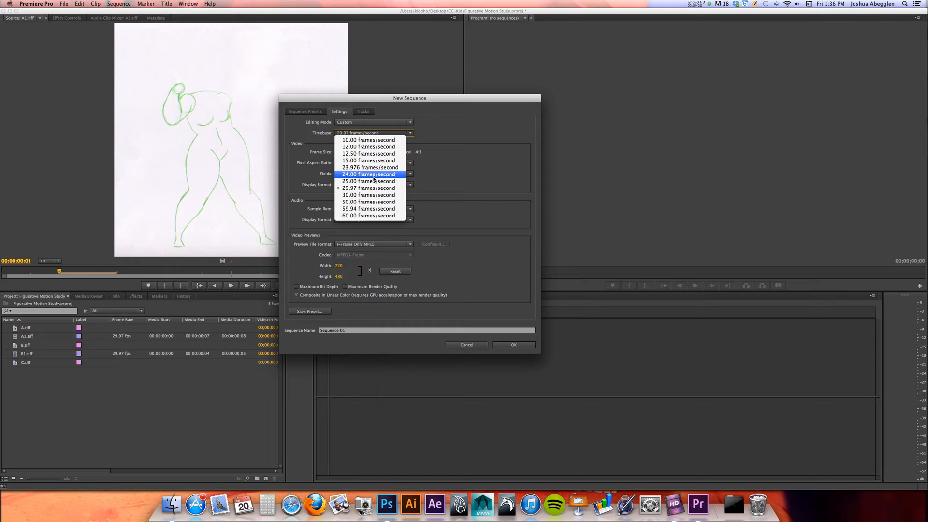
click(391, 148)
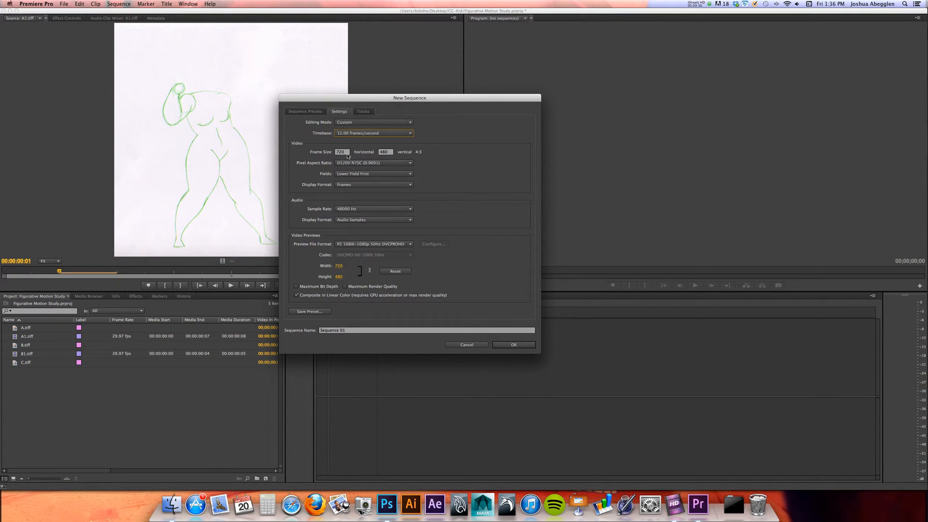
Set the new sequence's frame size to 500 horizontal by 500 vertical
click(346, 152)
text(5)
key(Tab)
text(500)
Switch to Photoshop, check the pixel dimensions of A.tiff in the Demo 2 folder, and return to Premiere Pro
key(super+Tab)
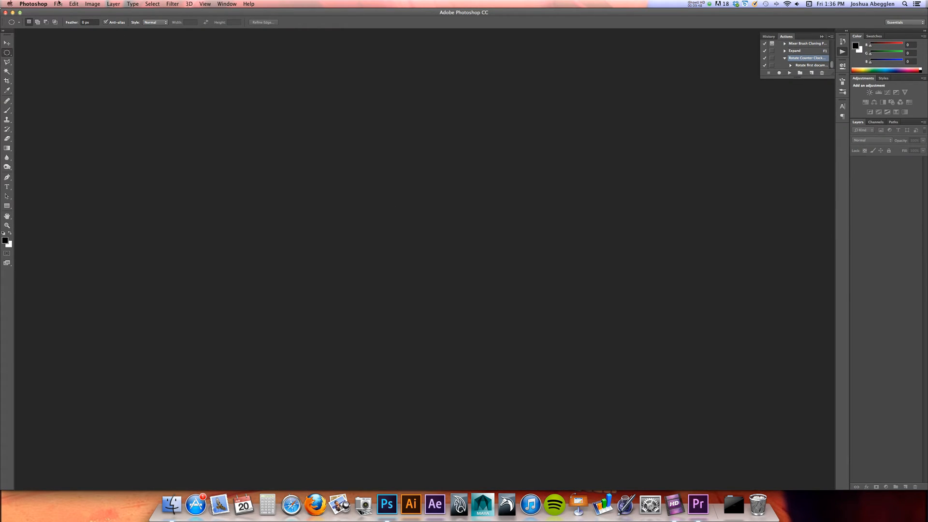
click(58, 4)
click(69, 21)
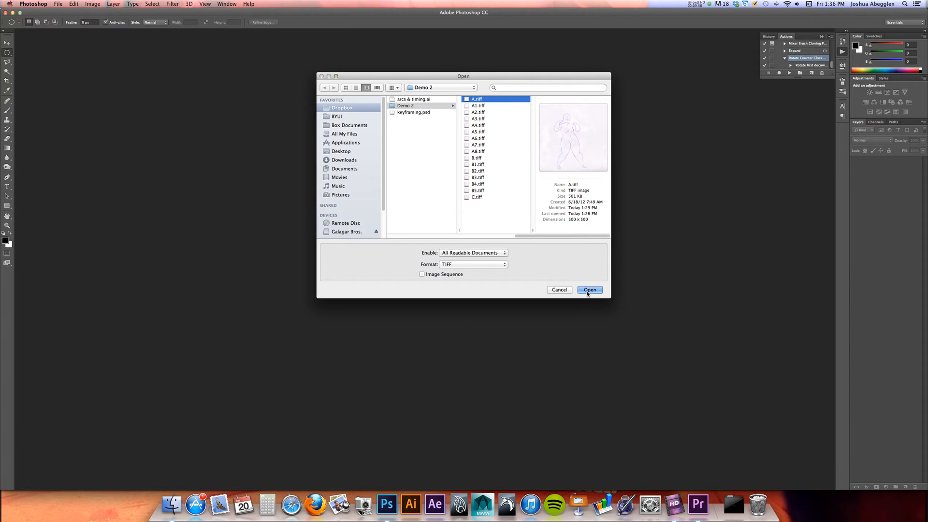
key(super+Tab)
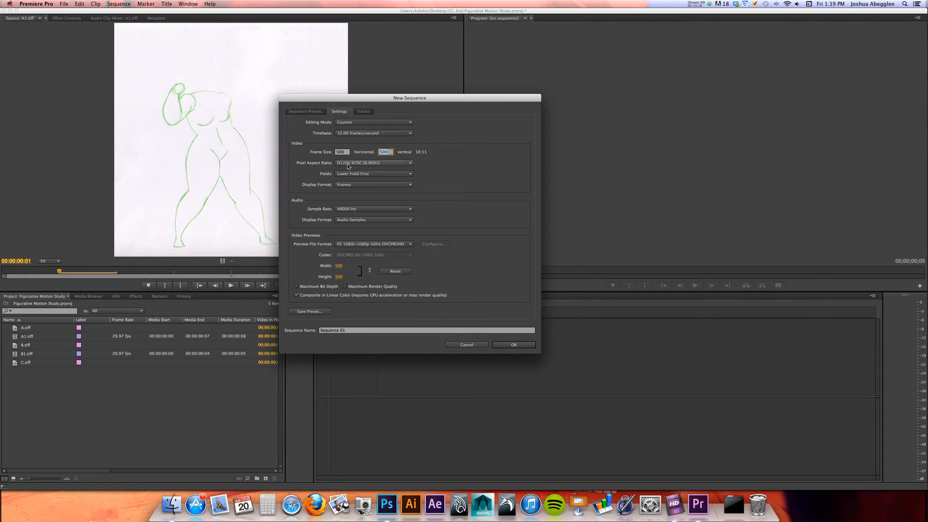
Set the pixel aspect ratio to Square Pixels (1.0) and create the sequence as Sequence 01
click(398, 163)
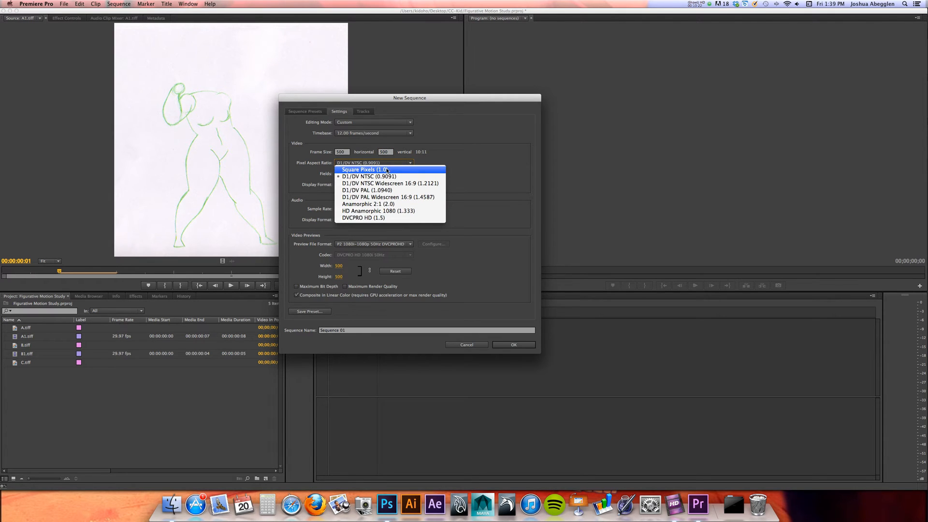
click(392, 170)
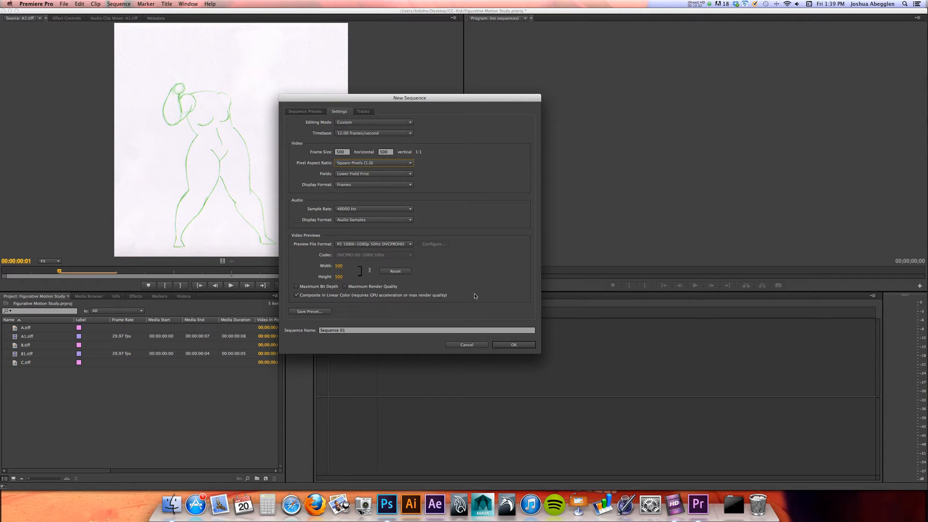
click(521, 344)
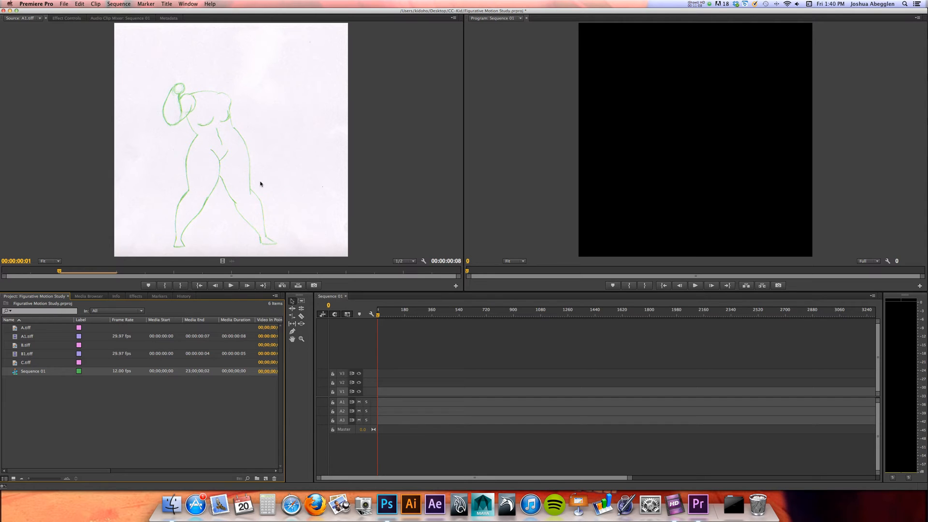
Interpret the A1.tiff and B1.tiff image sequences together at an assumed frame rate of 12 fps
click(27, 340)
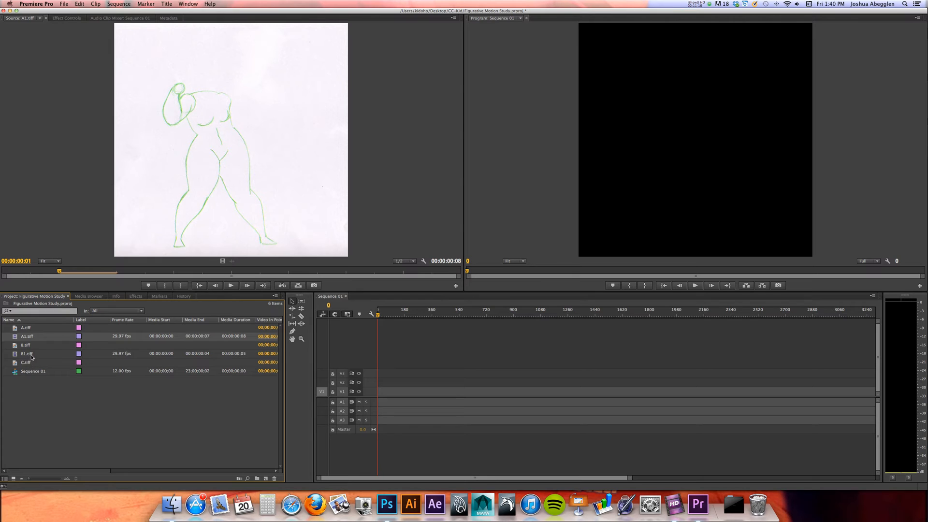
super+click(27, 356)
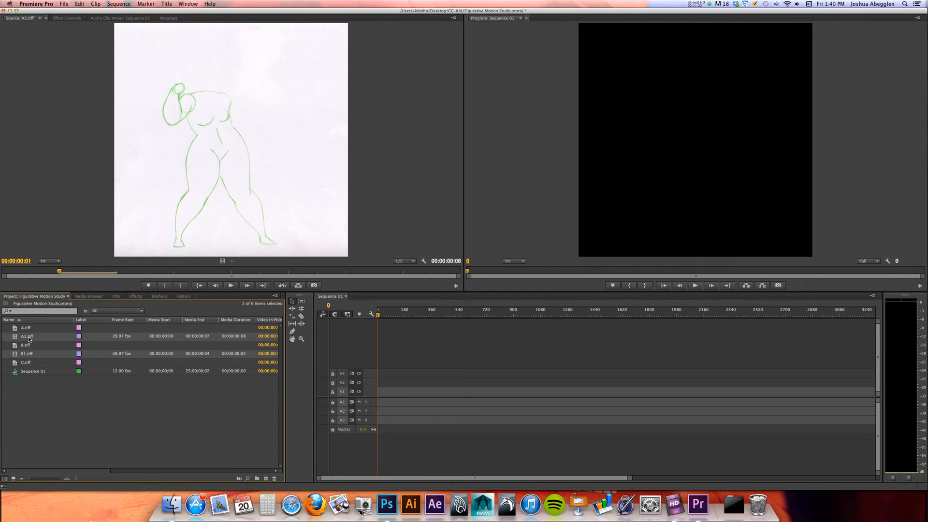
right_click(29, 339)
mouse_move(81, 360)
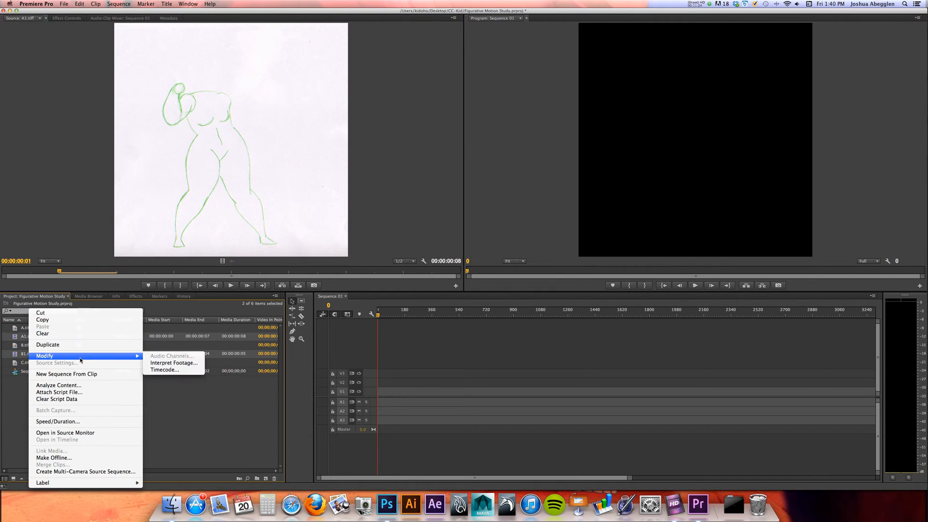
click(183, 364)
drag(441, 156, 327, 115)
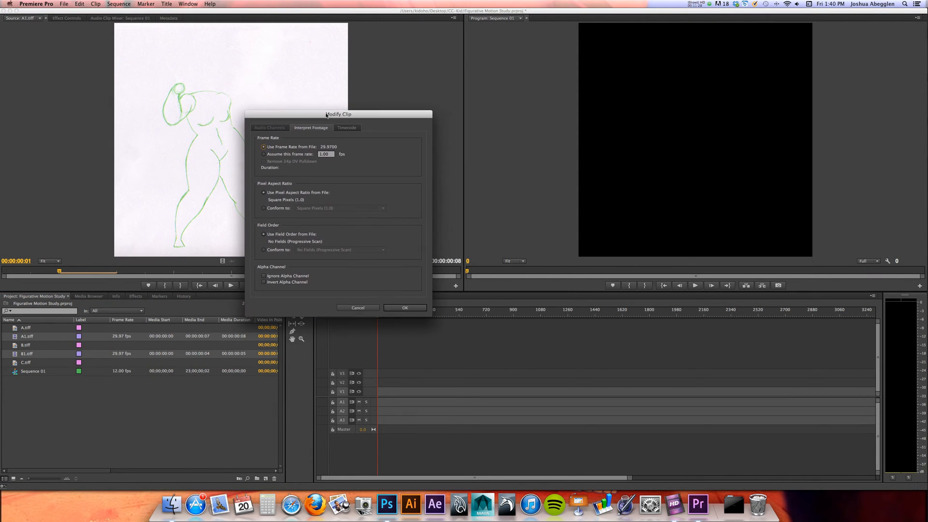
click(271, 155)
text(12)
key(Tab)
click(410, 309)
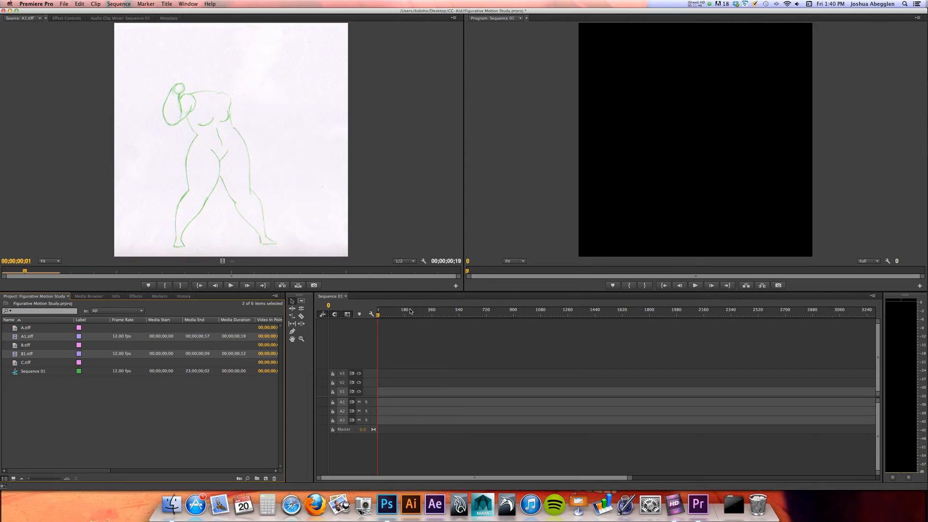
Place A, A1, B, B1 and C.tiff in order on track V2 at the start of Sequence 01, keeping the existing sequence settings
click(30, 412)
click(29, 328)
shift+click(28, 363)
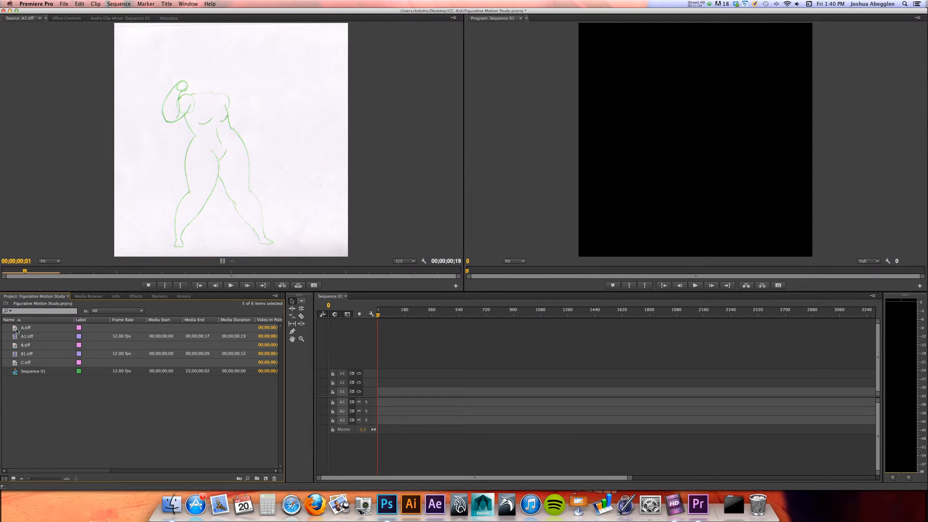
drag(17, 330, 381, 389)
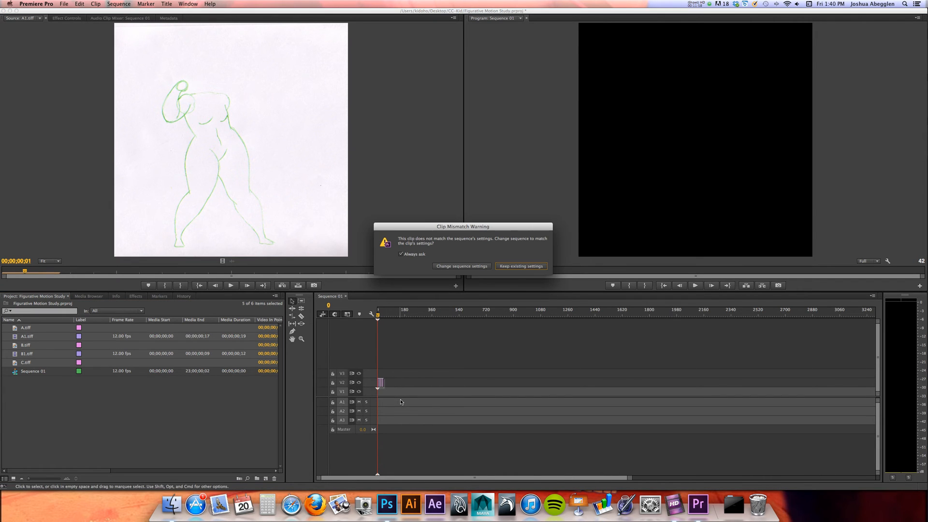
drag(466, 227, 418, 171)
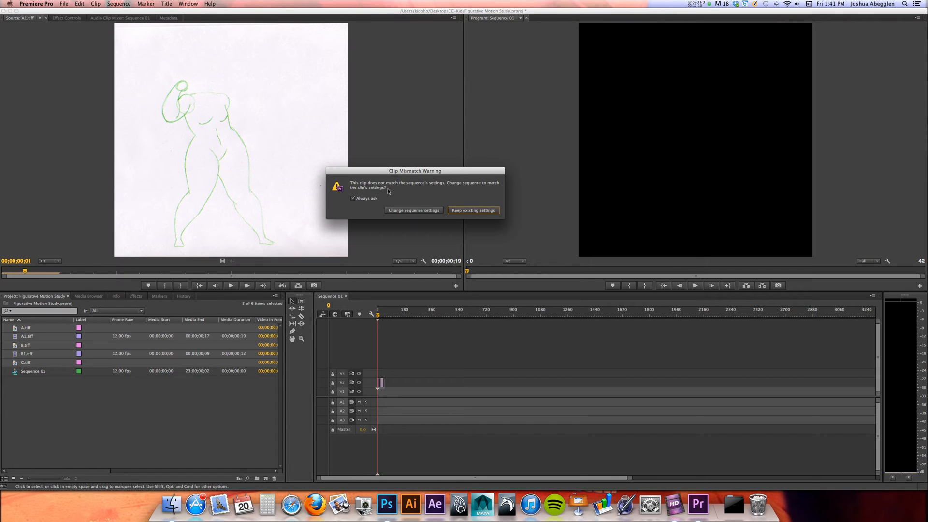
click(472, 212)
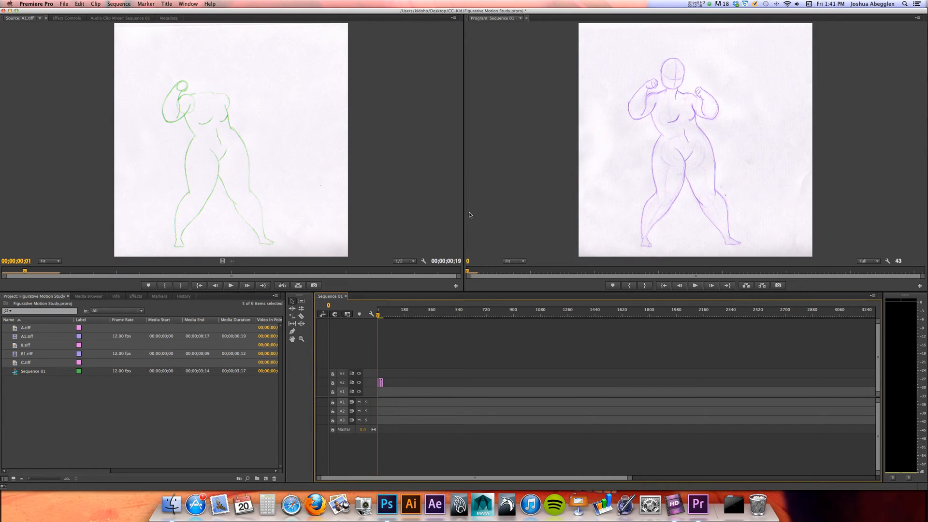
Play through the five clips in Sequence 01 to review the timing of the motion
click(302, 339)
click(401, 383)
click(405, 384)
click(410, 389)
click(417, 394)
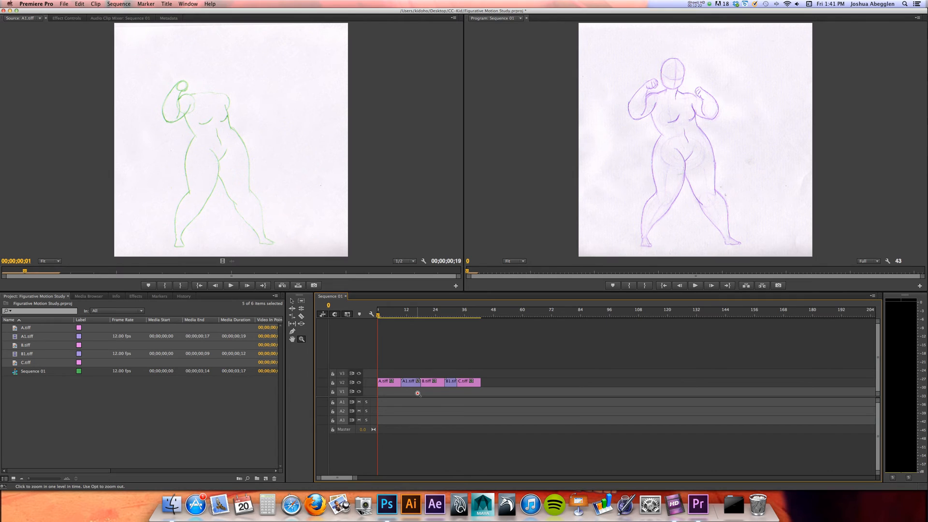
click(418, 393)
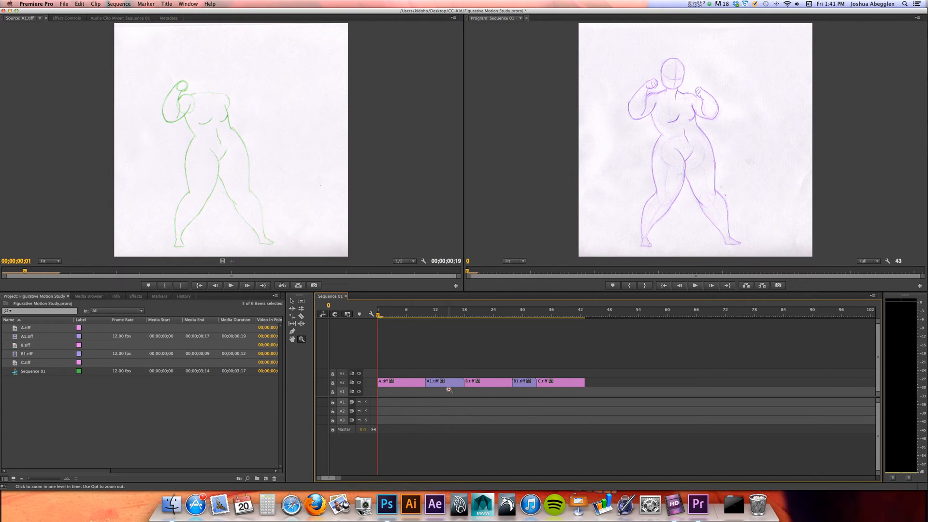
key(space)
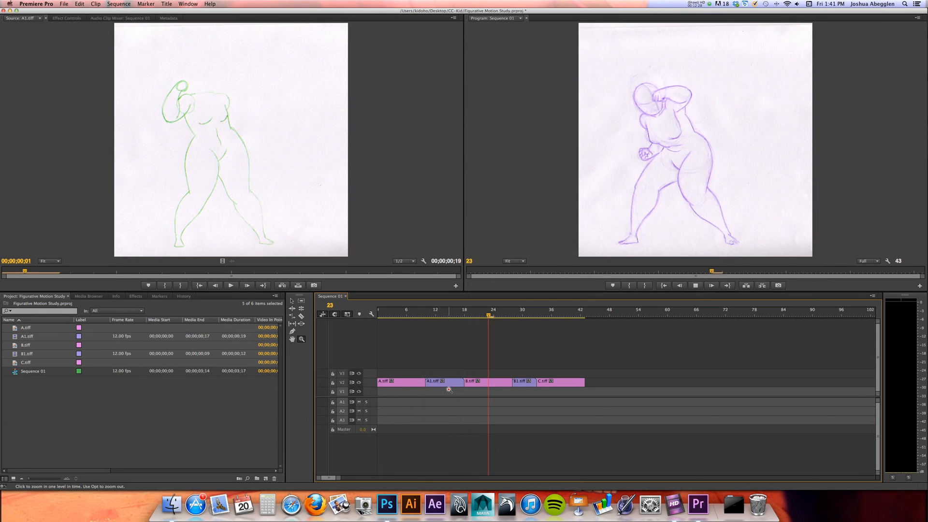
key(space)
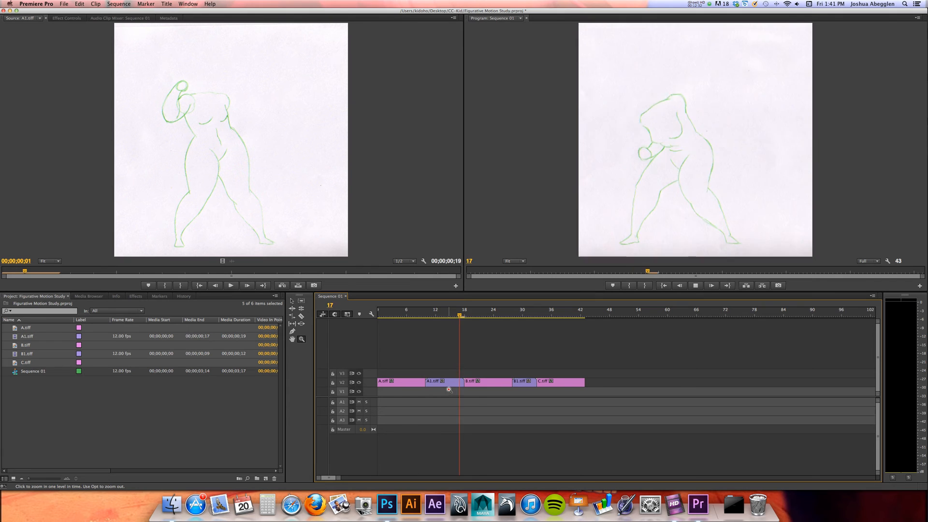
key(space)
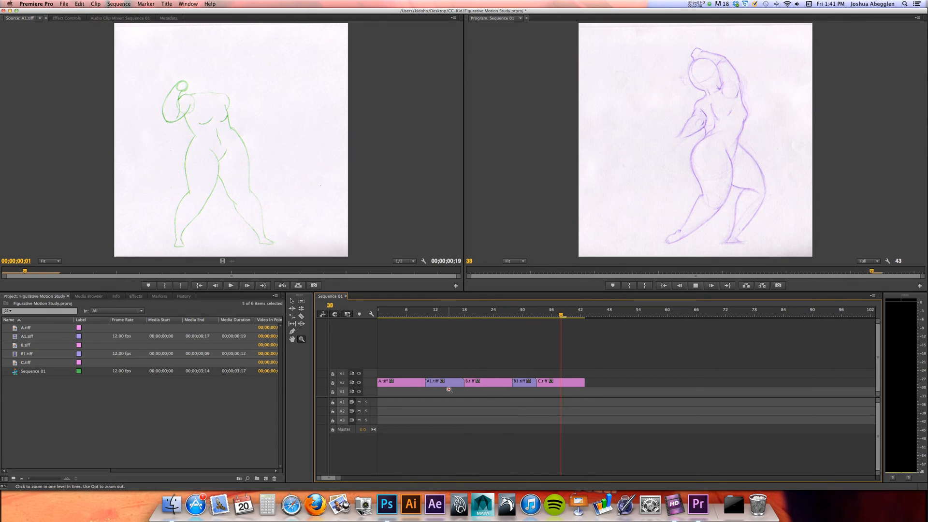
Copy all five timeline clips and paste the set at frame 43, the end of the first run
key(v)
drag(608, 355, 382, 394)
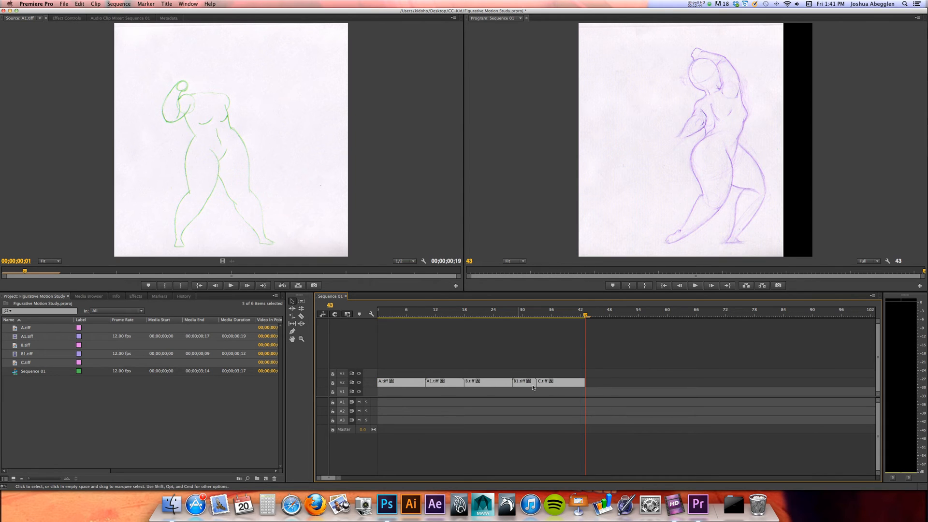
drag(637, 350, 382, 426)
key(super+v)
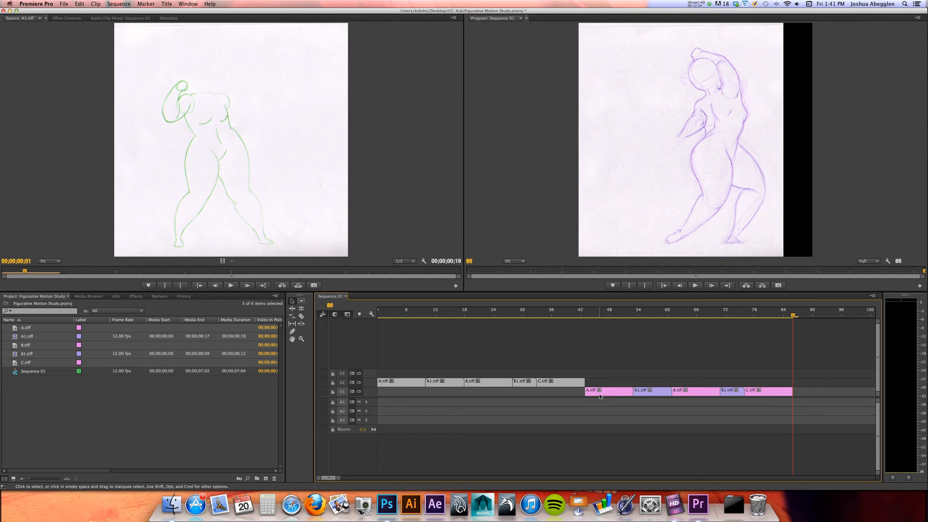
Move the original five clips from track V2 down to V1, directly before the pasted set
click(598, 393)
drag(605, 370, 798, 428)
drag(568, 361, 403, 393)
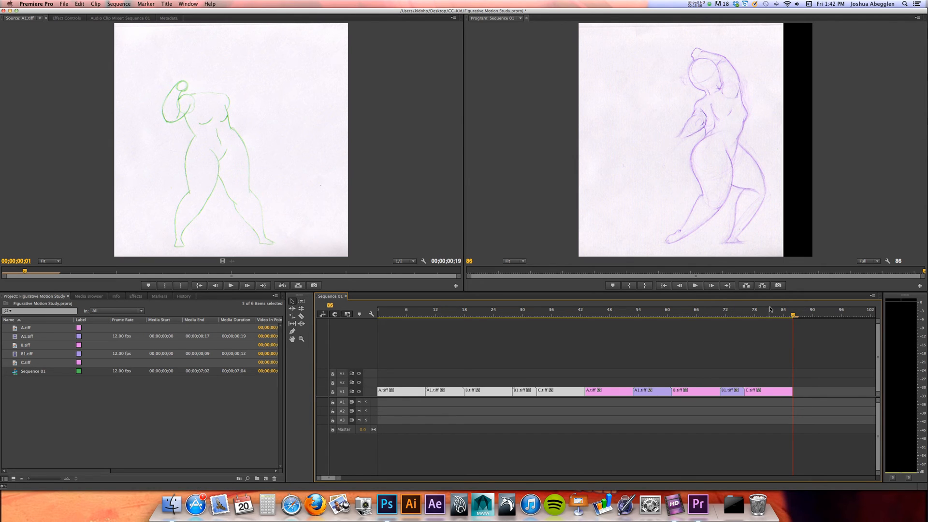
Paste a third set of the five clips on V1 at frame 86
key(super+v)
drag(335, 477, 328, 479)
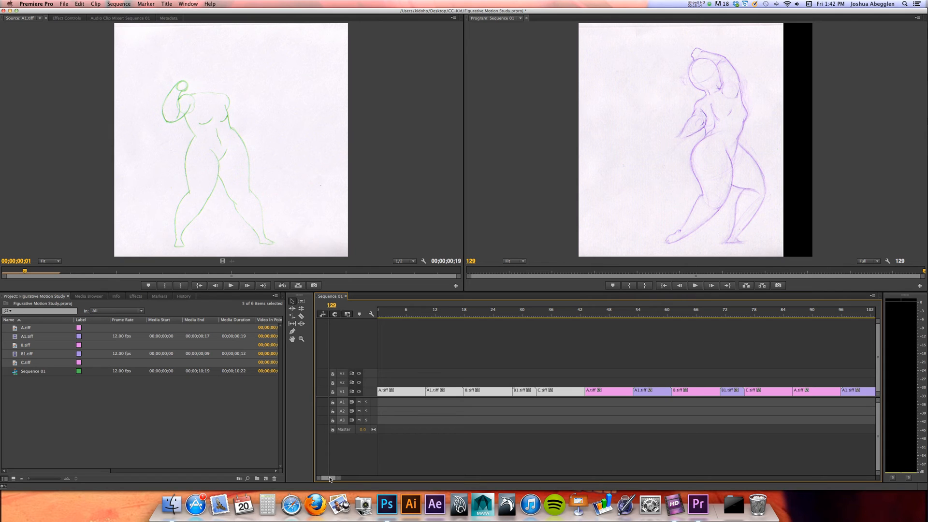
Play through the three repeated sets of clips in Sequence 01 to review the motion
drag(330, 479, 332, 479)
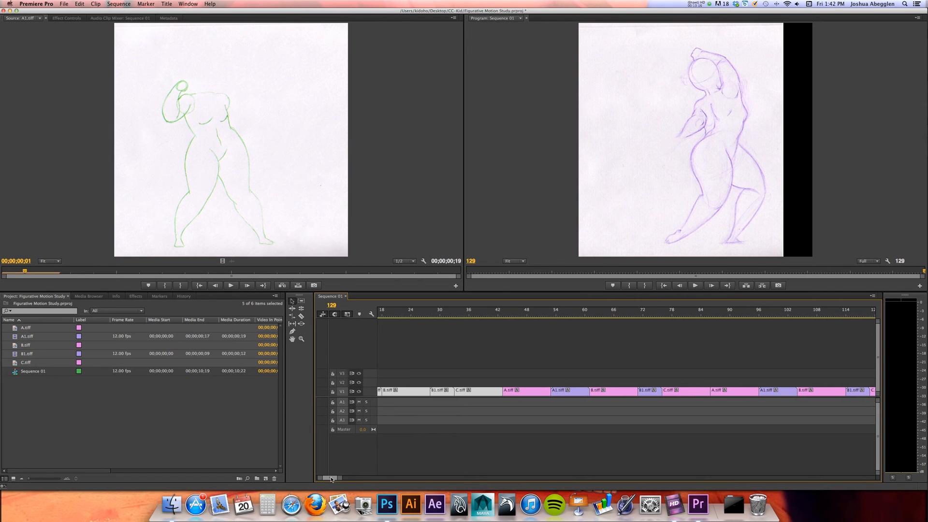
key(space)
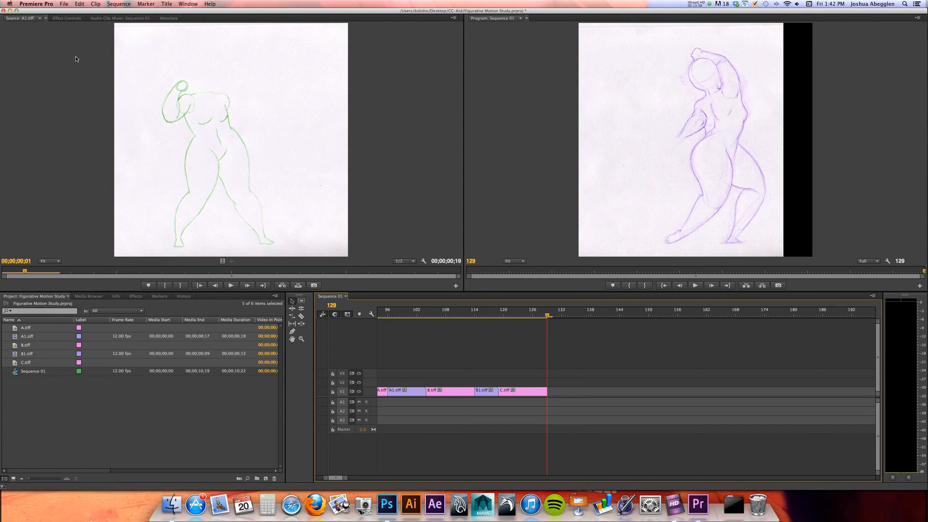
Open the media export settings for Sequence 01 and keep H.264 as the format
click(64, 4)
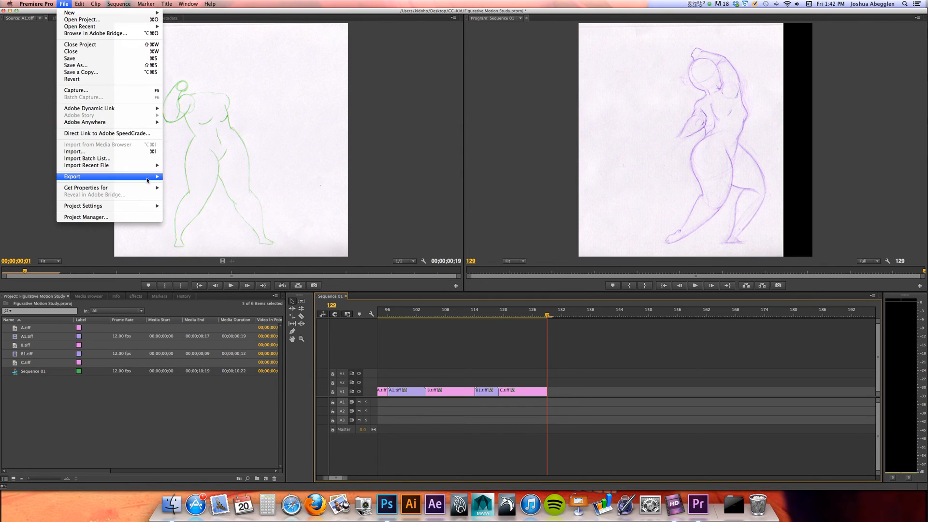
click(184, 182)
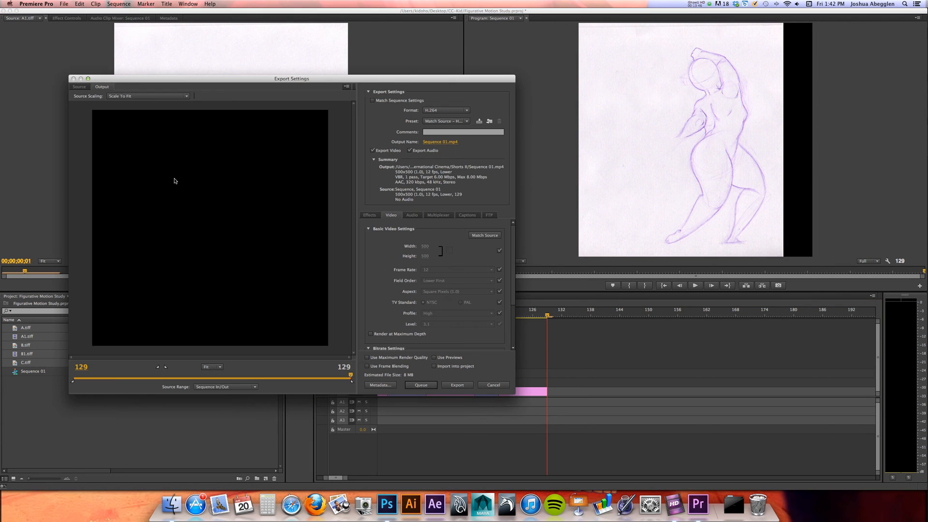
drag(419, 80, 448, 47)
click(477, 78)
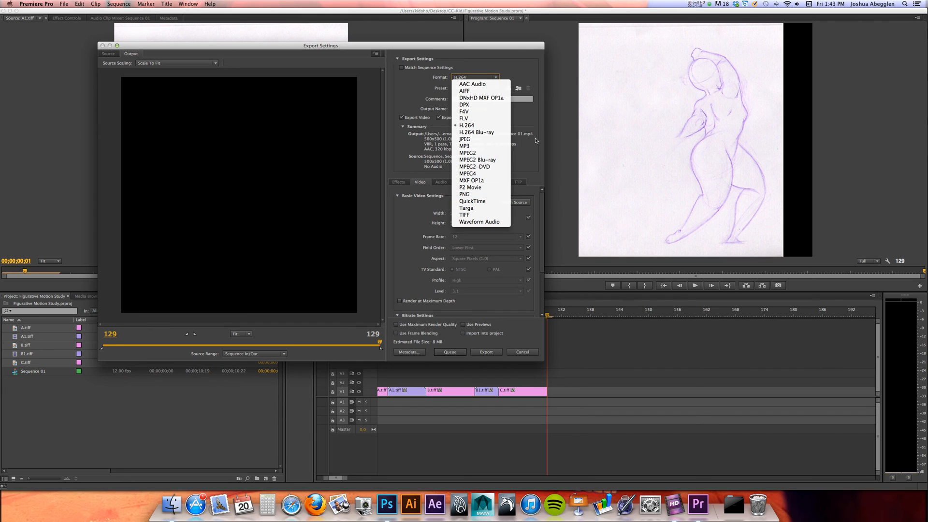
click(541, 115)
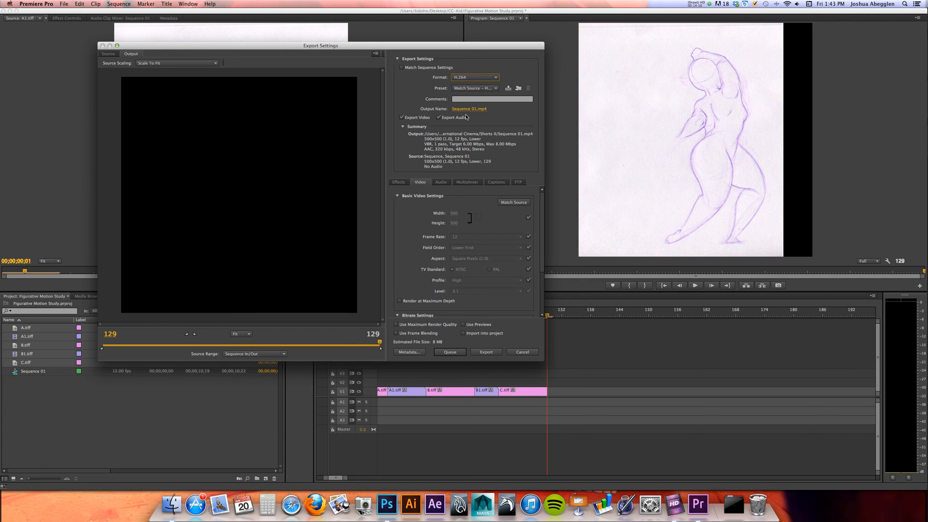
Set the export's save location to the demo folder in Dropbox, under BYUI, 2014-2 Spring, ART 412
click(469, 109)
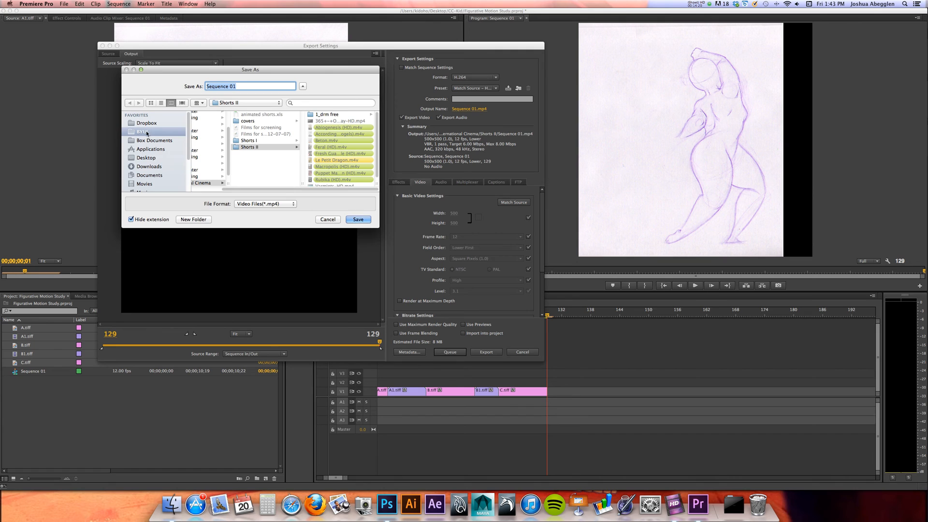
click(147, 132)
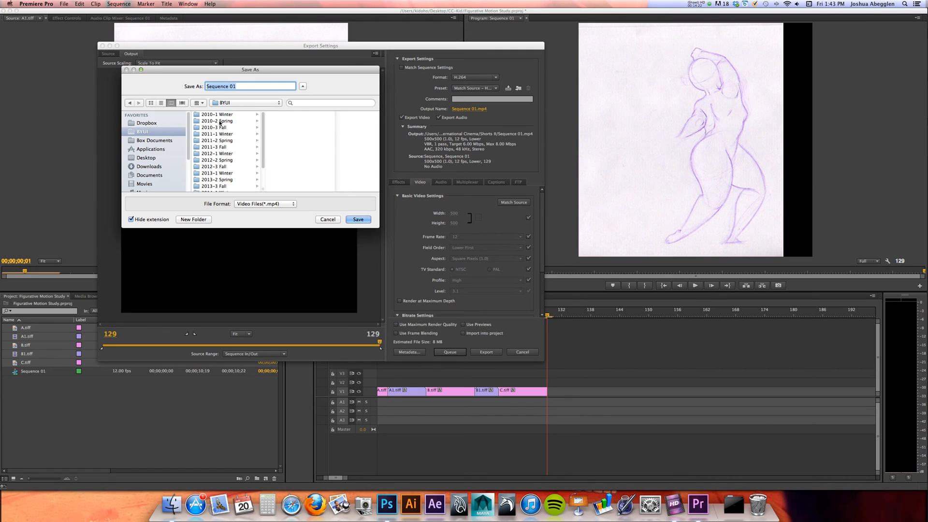
click(161, 124)
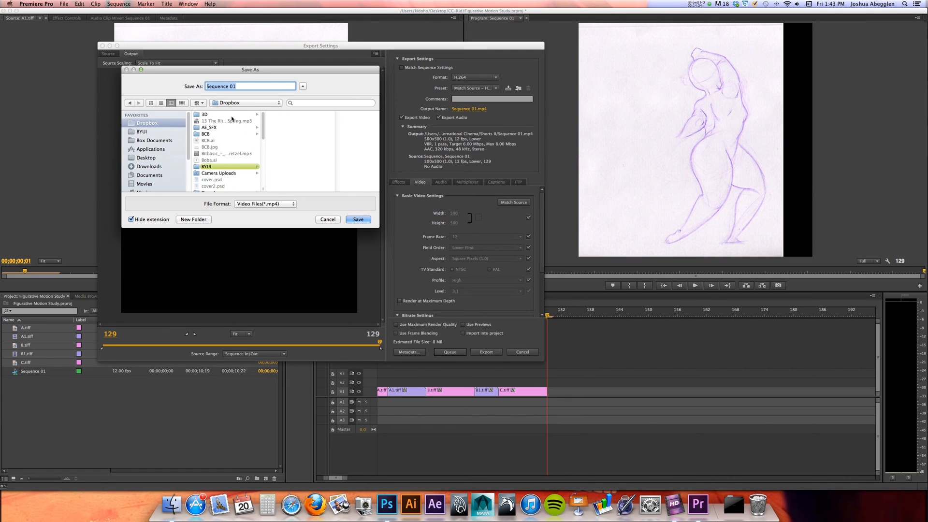
click(213, 166)
click(294, 114)
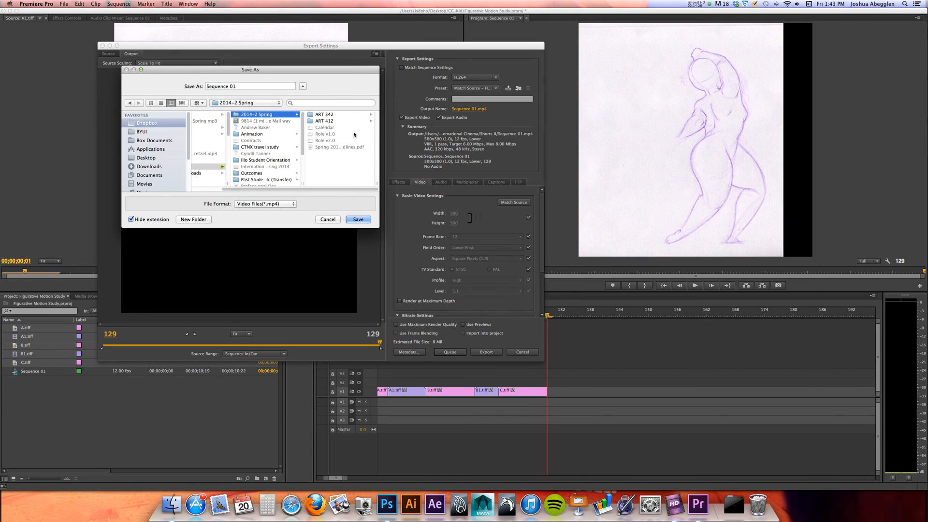
click(325, 121)
click(329, 121)
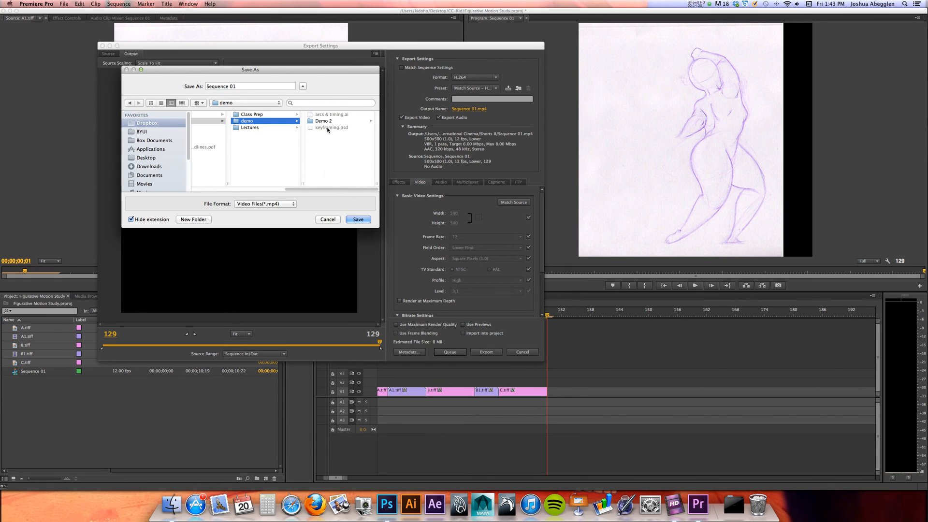
Name the output file Figurative Motion Study and save that name as an MP4 video
click(202, 85)
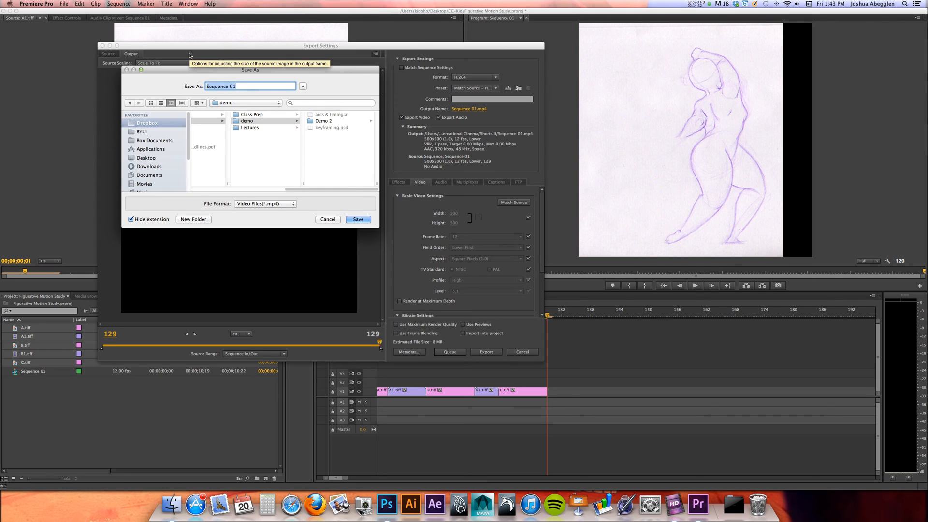
text(Figurative Motion Study)
click(358, 220)
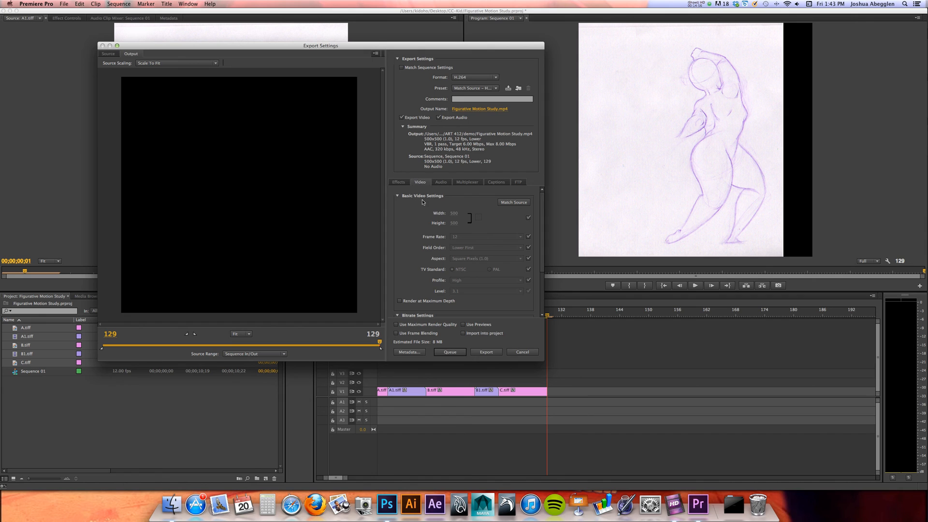
Match the video settings to the source sequence and export the movie
click(516, 203)
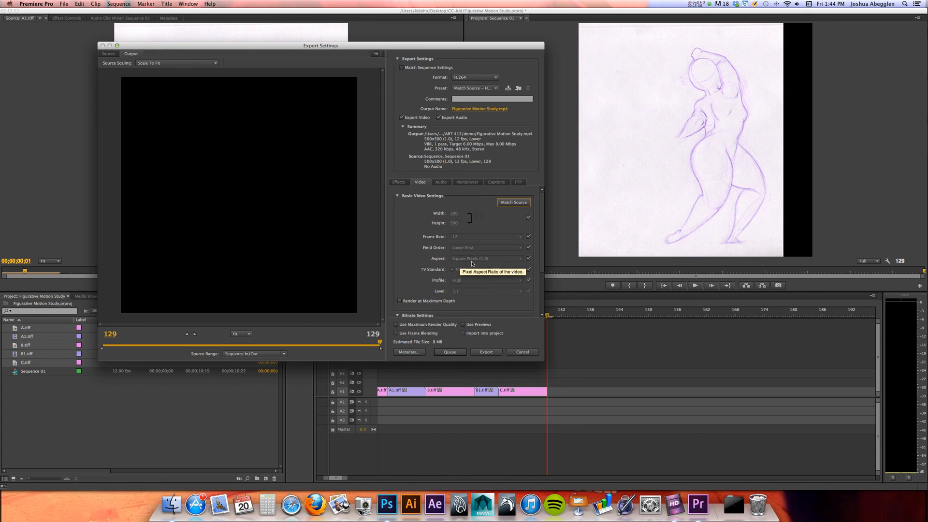
drag(542, 208, 542, 257)
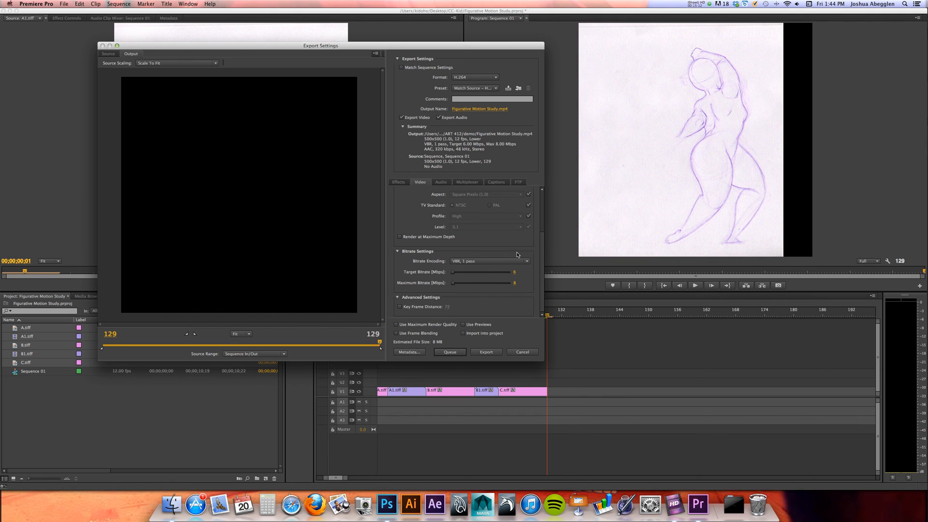
click(486, 352)
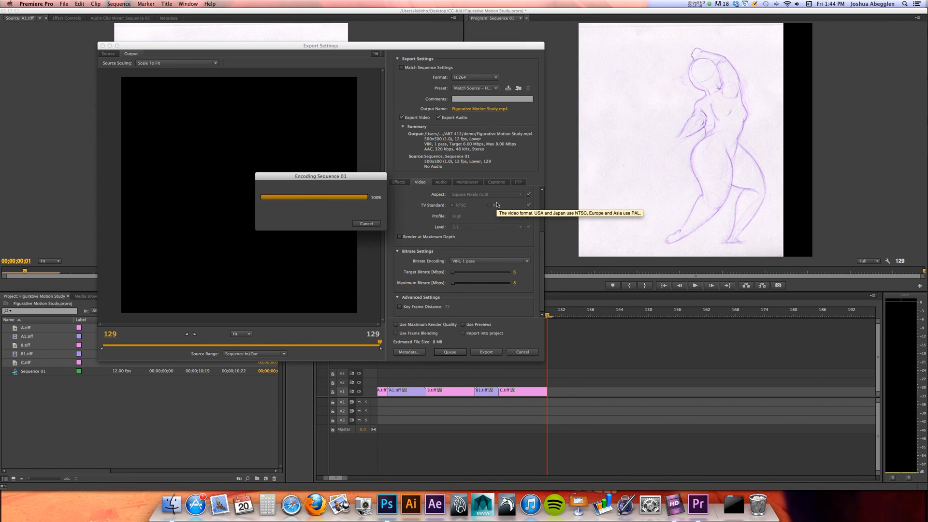
Switch to Finder and preview the exported Figurative Motion Study.mp4 in the demo folder
key(super+Tab)
key(super+Tab)
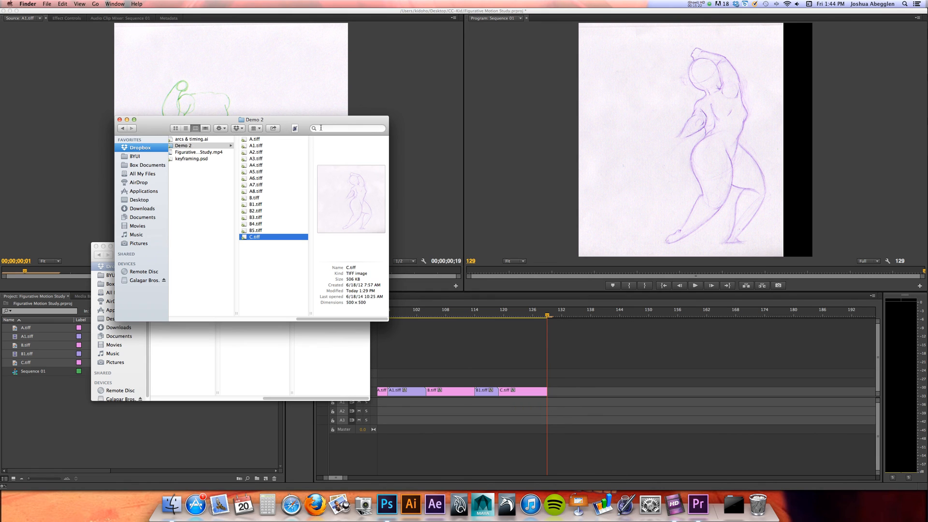
drag(323, 117, 448, 104)
click(333, 139)
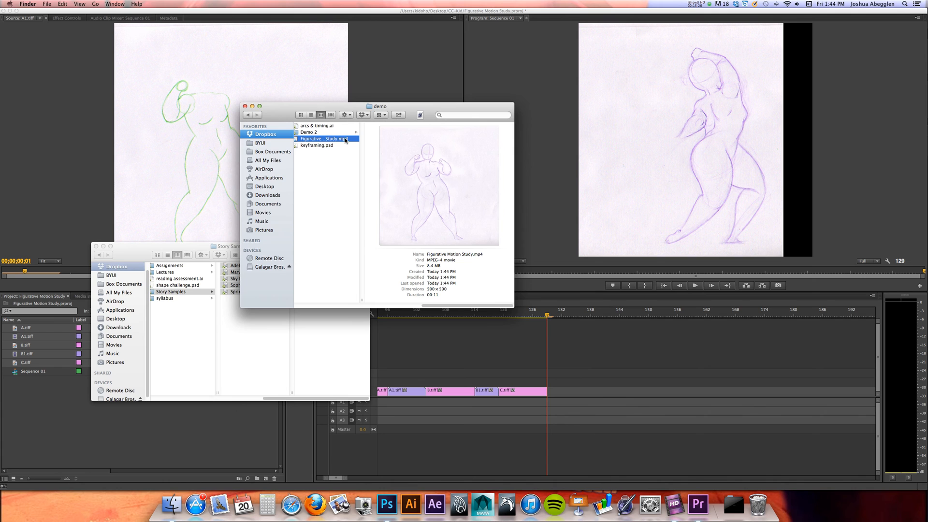
key(space)
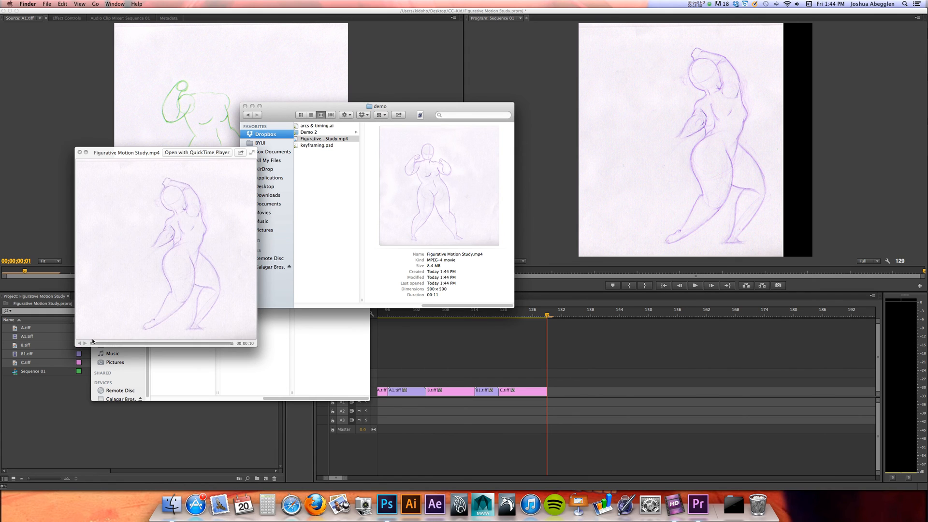
key(space)
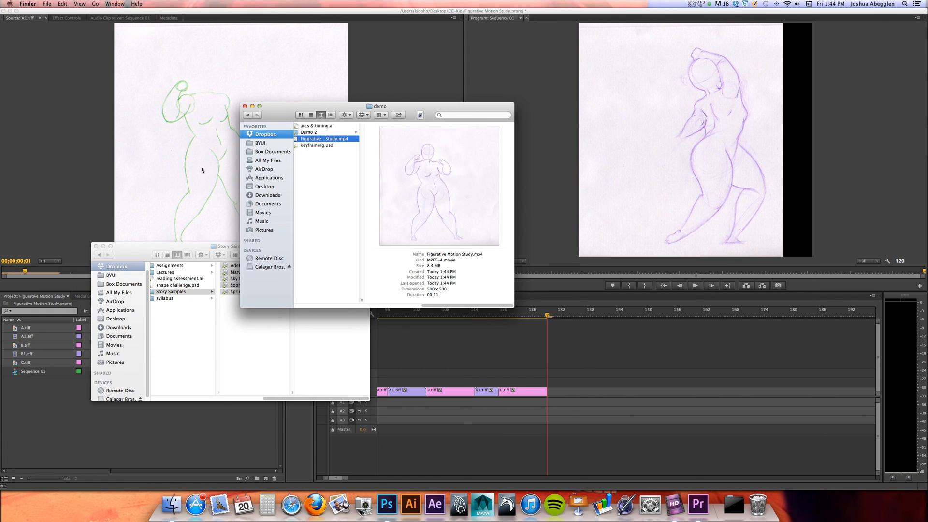